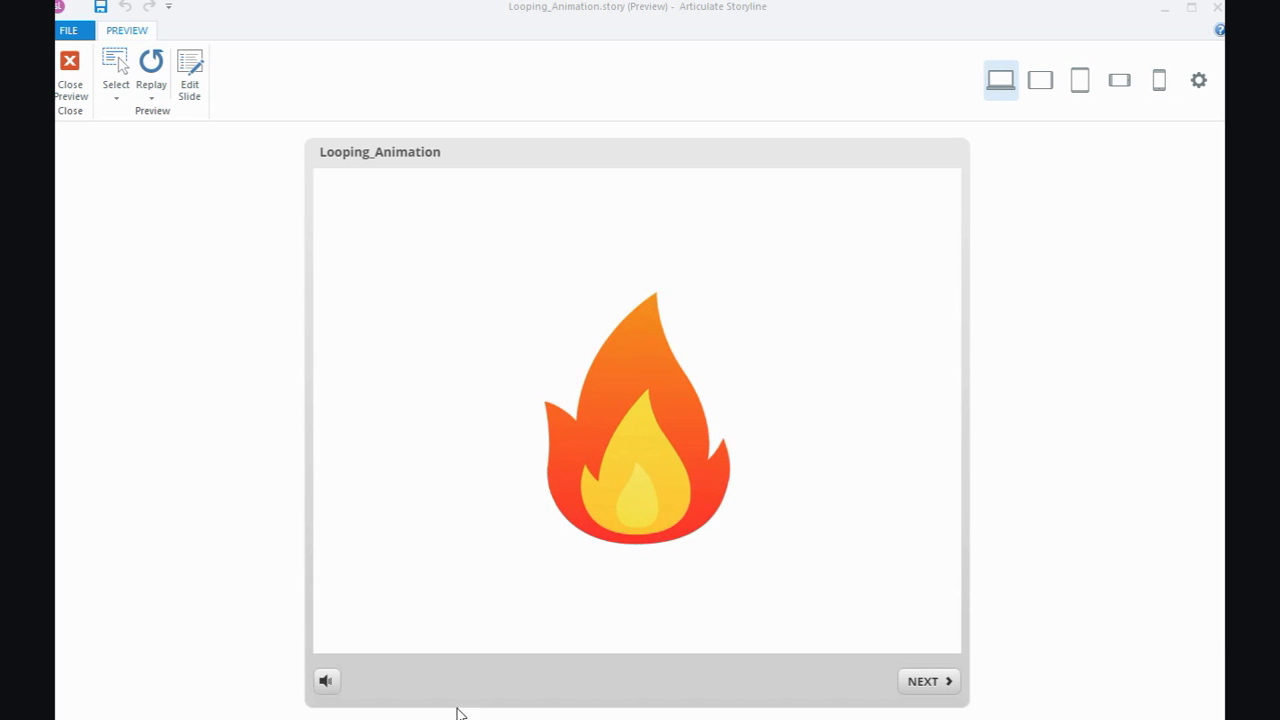
# - Close the preview and open slide 1.2, Flickering Flame Demo2, which holds only the flame picture
pyautogui.click(71, 70)
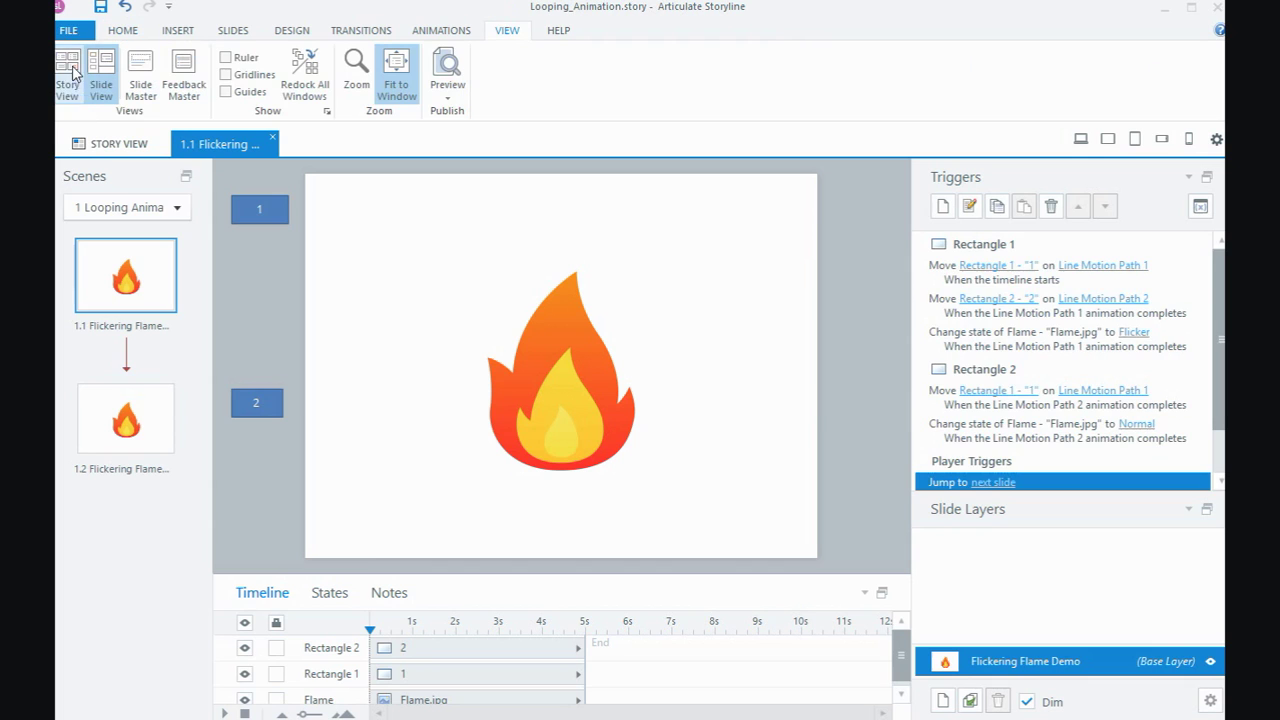
pyautogui.click(125, 422)
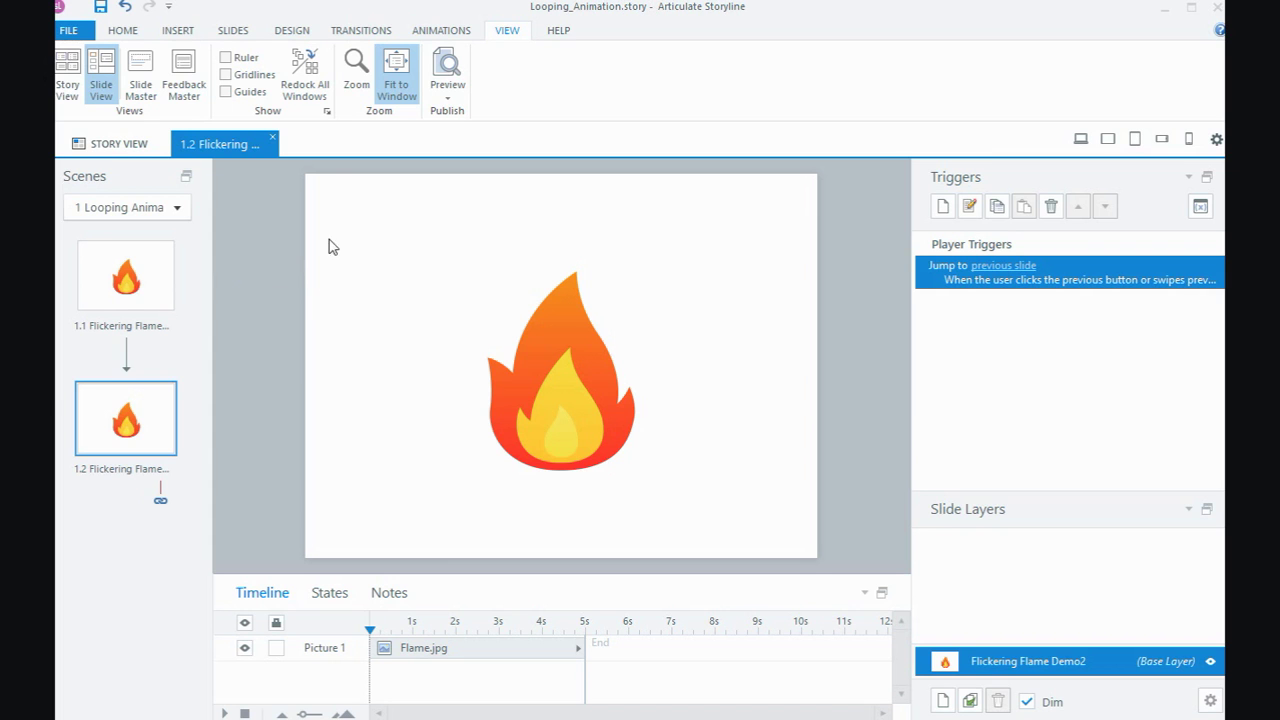
# - Draw a small rectangle near the slide's top-left and label it 1
pyautogui.click(177, 32)
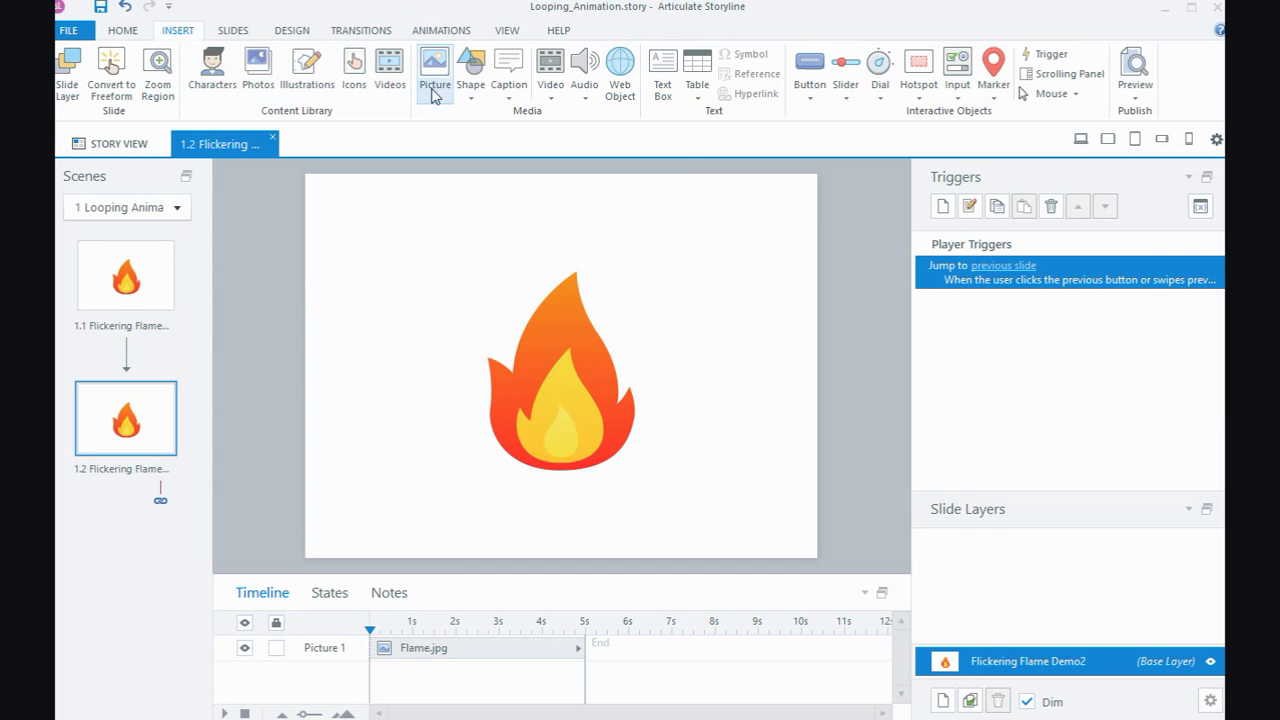
pyautogui.click(467, 88)
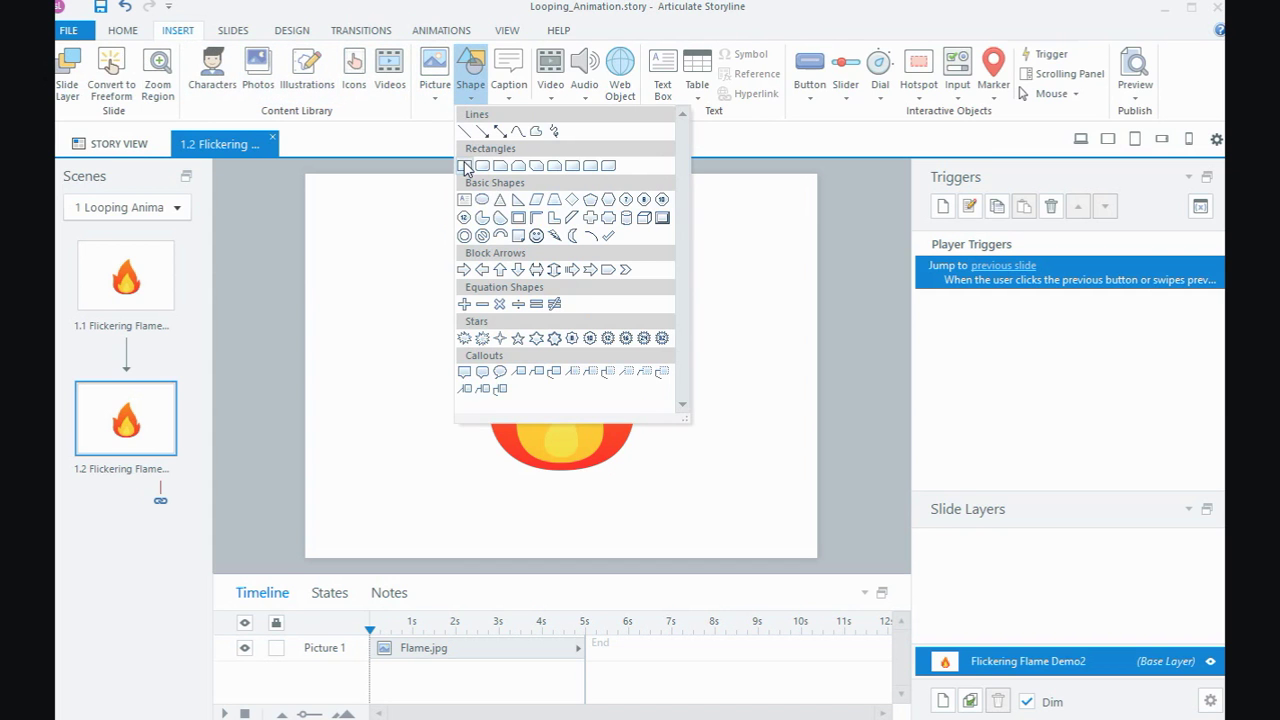
pyautogui.click(465, 166)
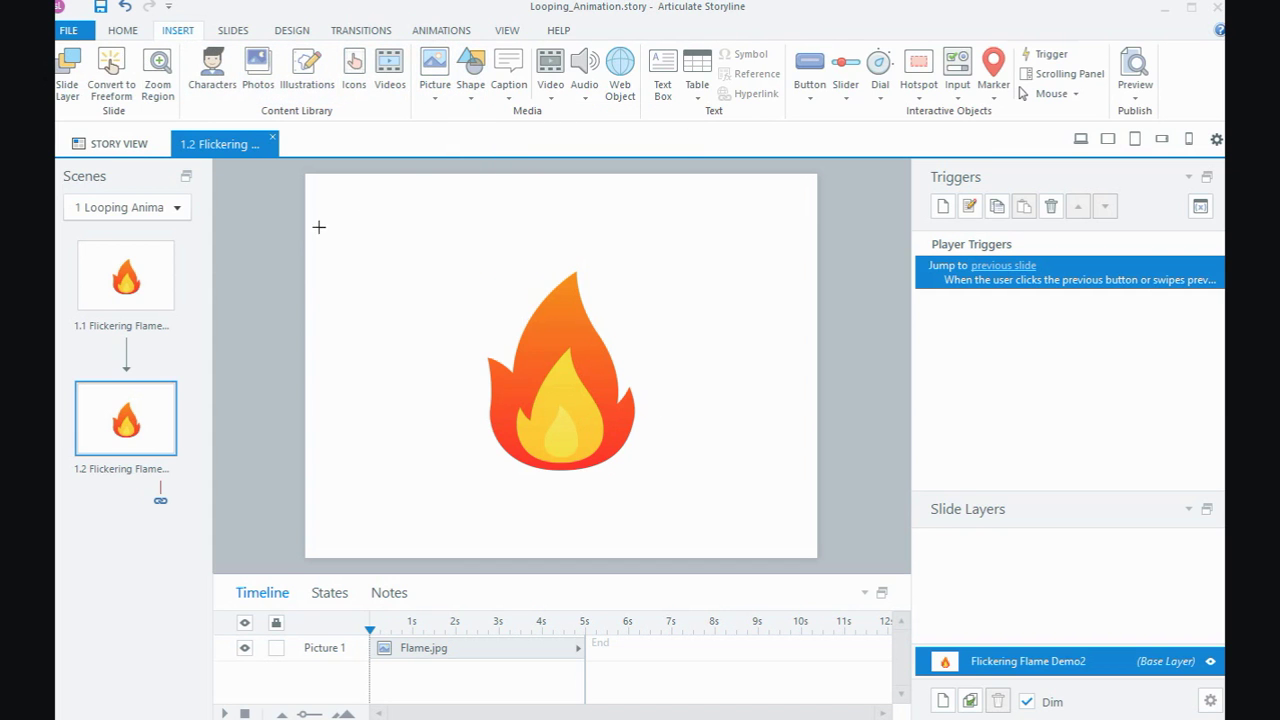
pyautogui.moveTo(334, 218); pyautogui.dragTo(388, 242)
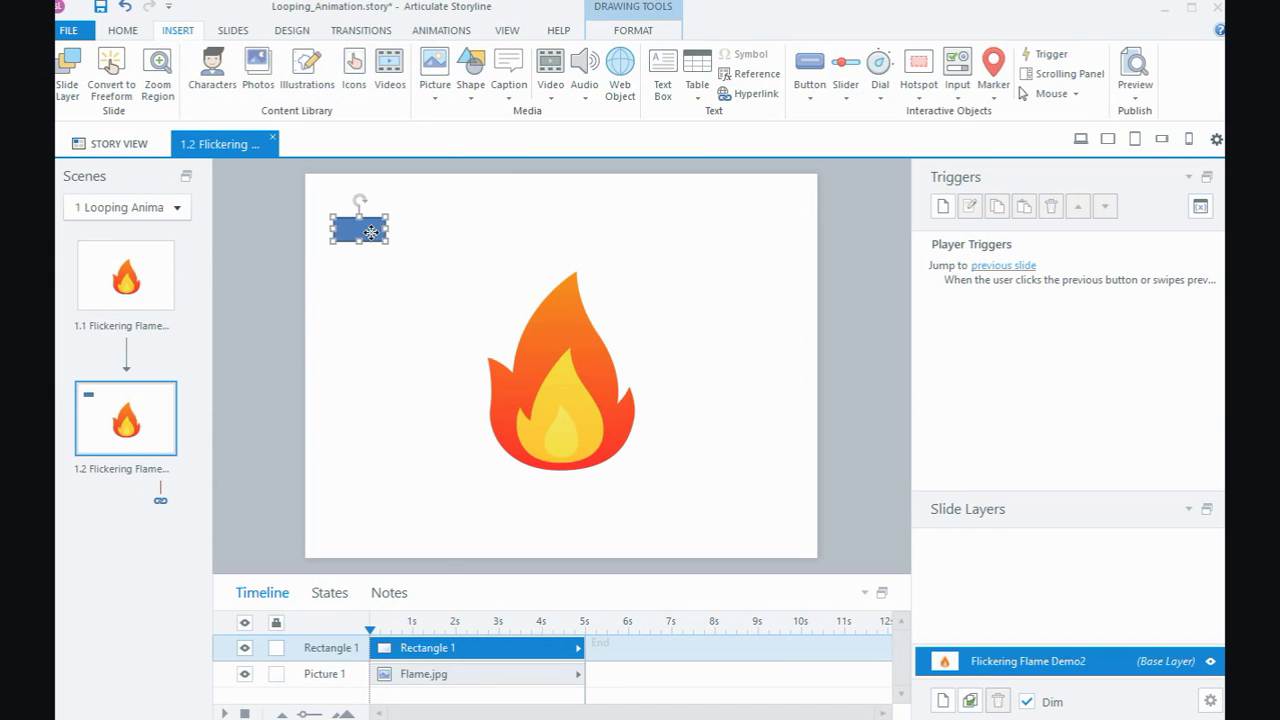
pyautogui.doubleClick(379, 232)
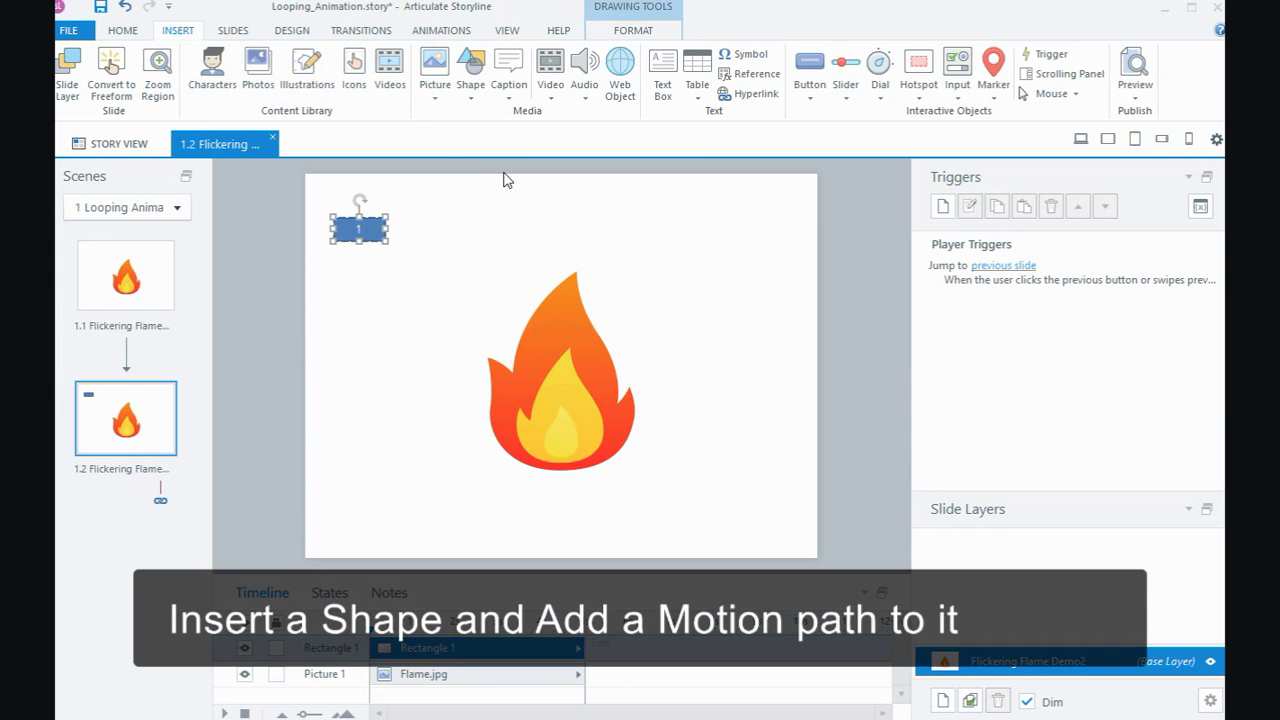
# - Give rectangle 1 a downward line motion path and move it higher on the slide
pyautogui.click(441, 30)
pyautogui.click(472, 92)
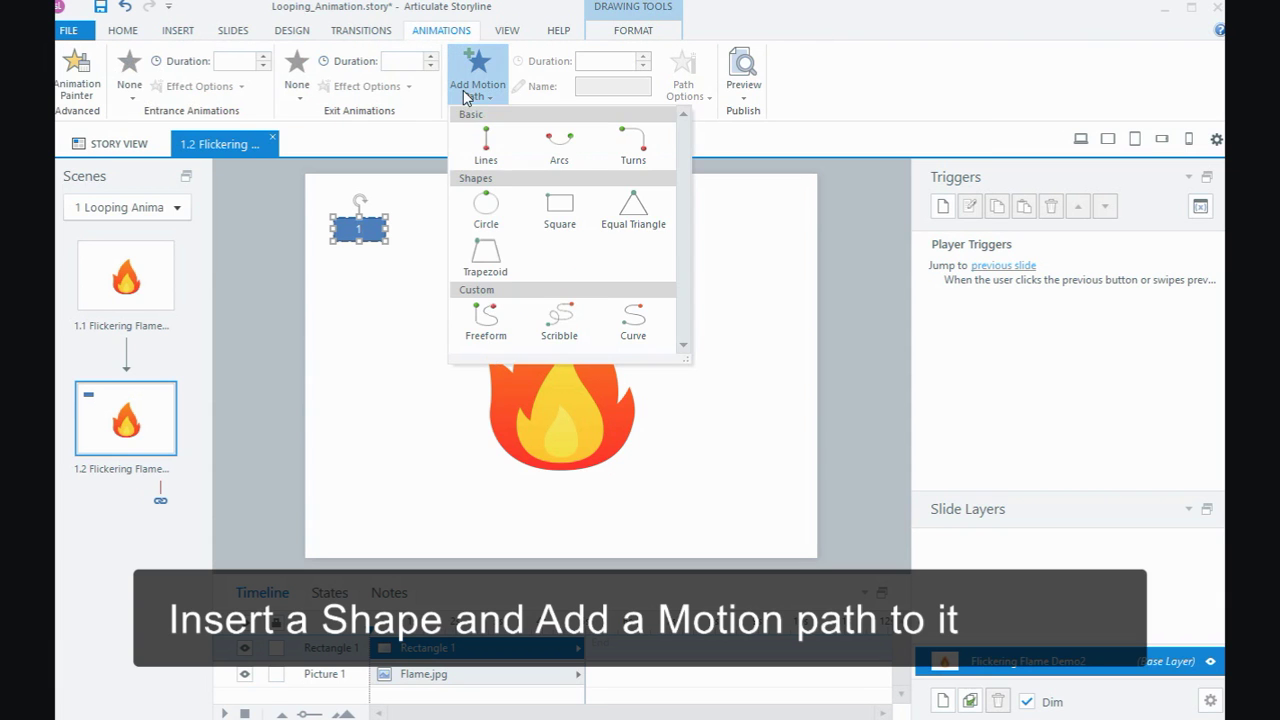
pyautogui.click(482, 141)
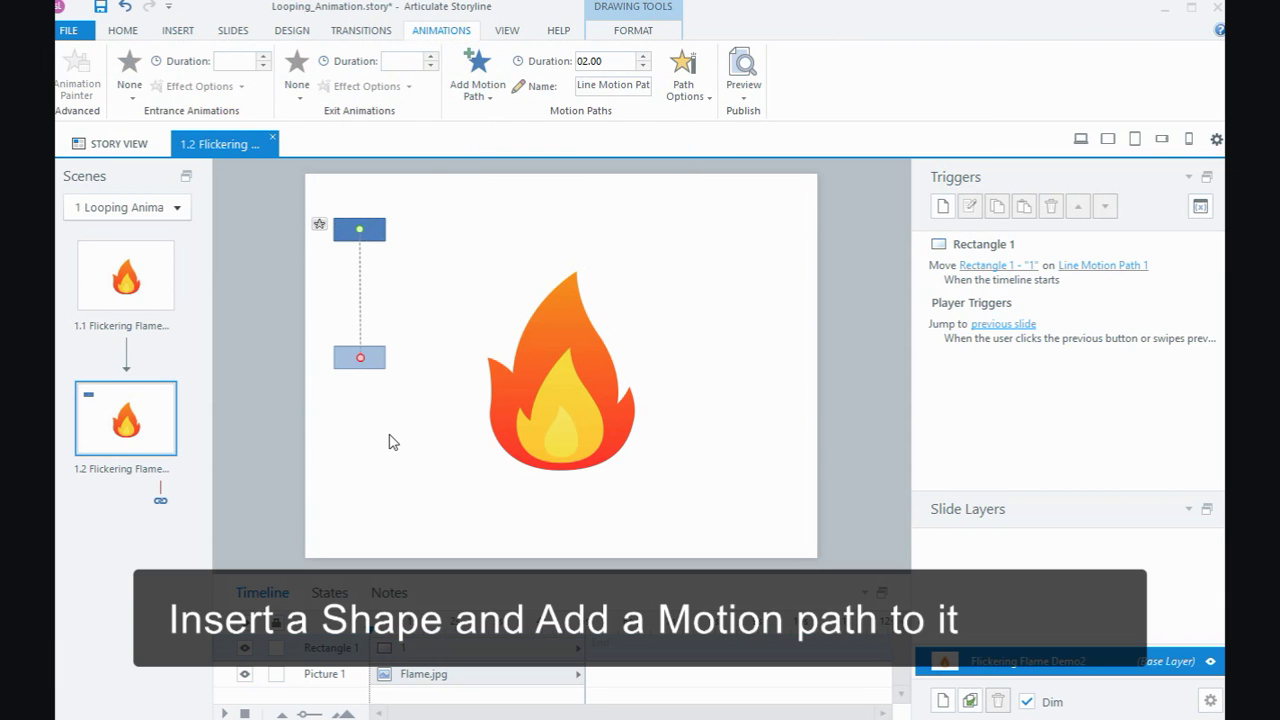
pyautogui.moveTo(366, 220); pyautogui.dragTo(366, 206)
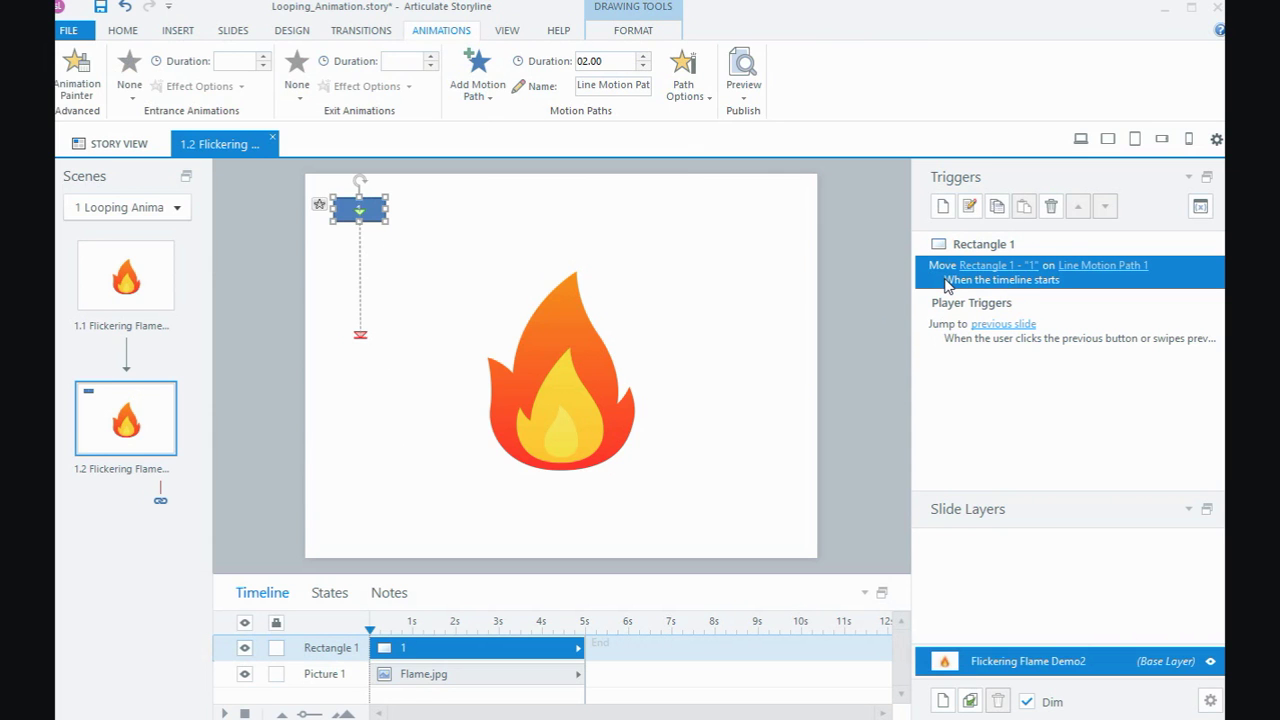
# - Draw a second rectangle below the first and label it 2
pyautogui.click(259, 254)
pyautogui.click(189, 35)
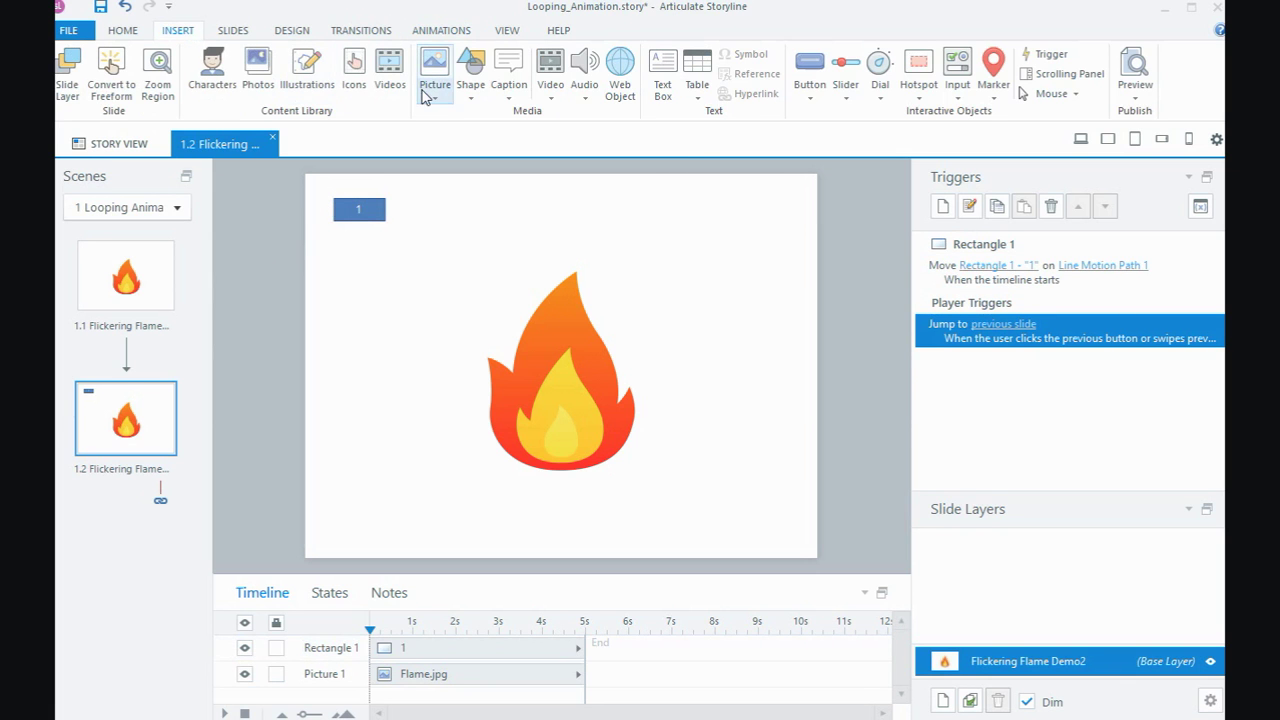
pyautogui.click(469, 72)
pyautogui.click(466, 165)
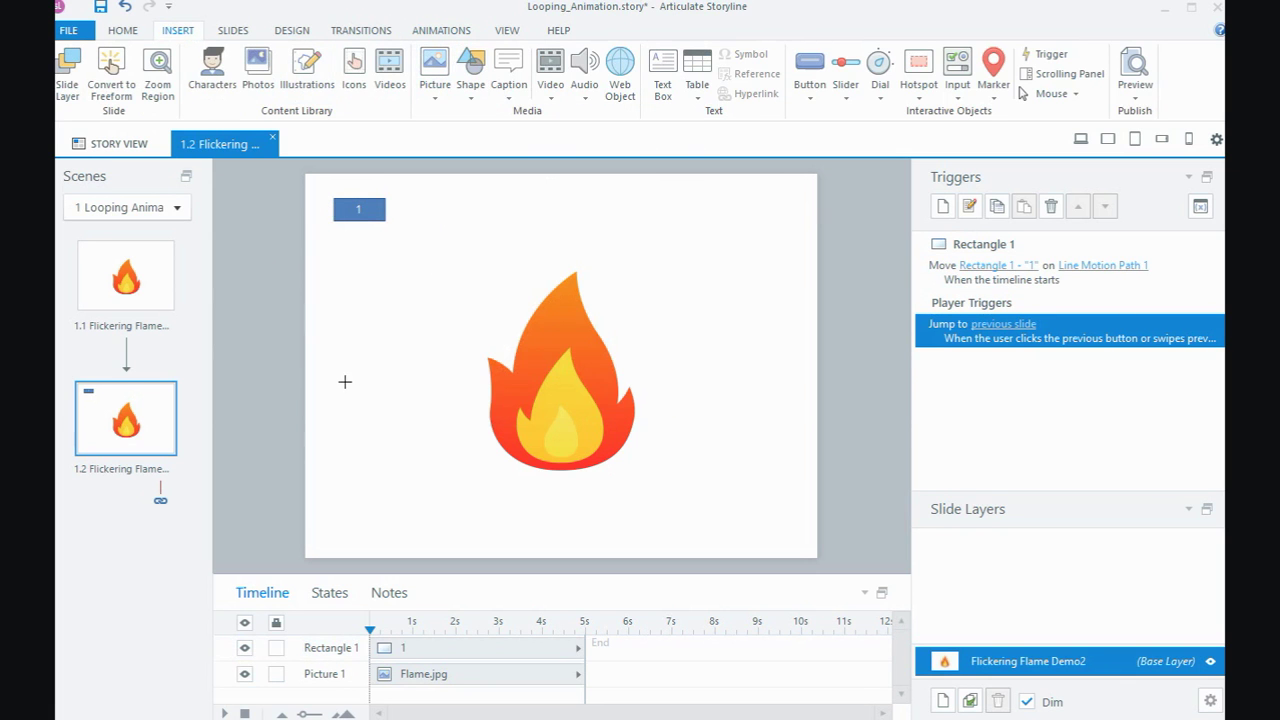
pyautogui.moveTo(345, 383)
pyautogui.mouseDown()
pyautogui.moveTo(397, 405)
pyautogui.moveTo(374, 402)
pyautogui.mouseUp()
pyautogui.write('2')
# - Add a line motion path to rectangle 2
pyautogui.click(450, 35)
pyautogui.click(477, 80)
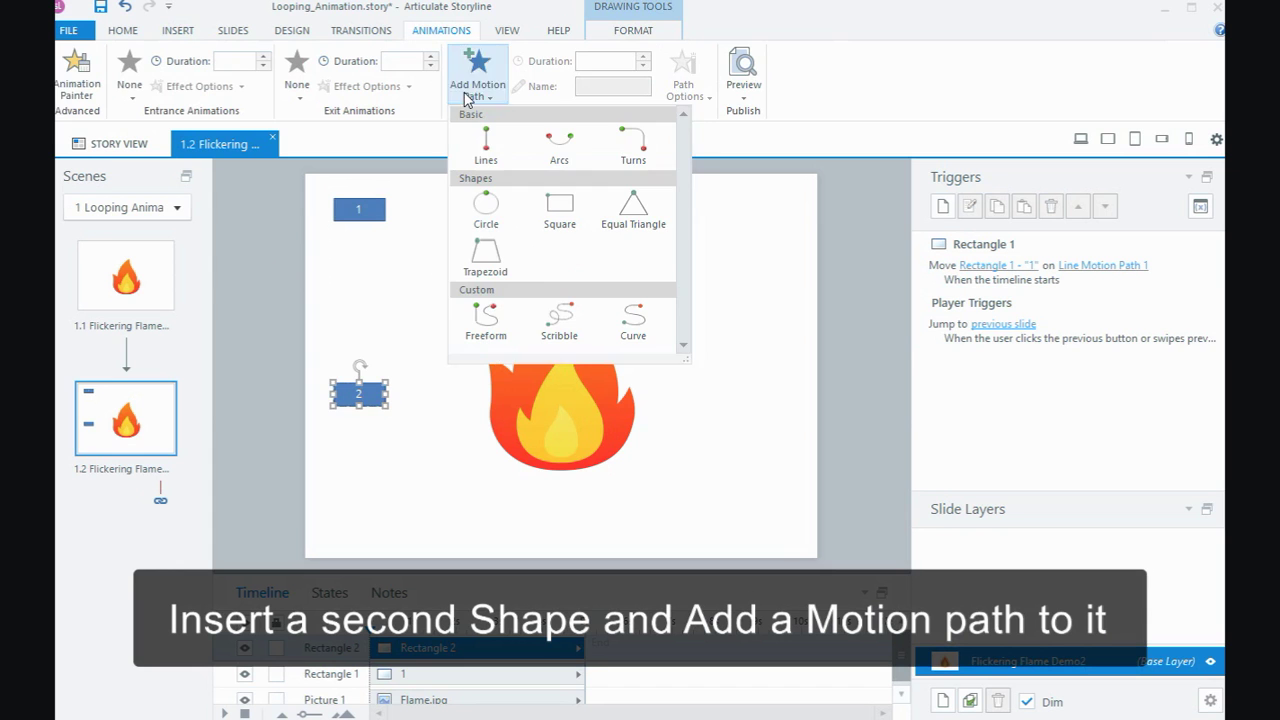
pyautogui.click(484, 140)
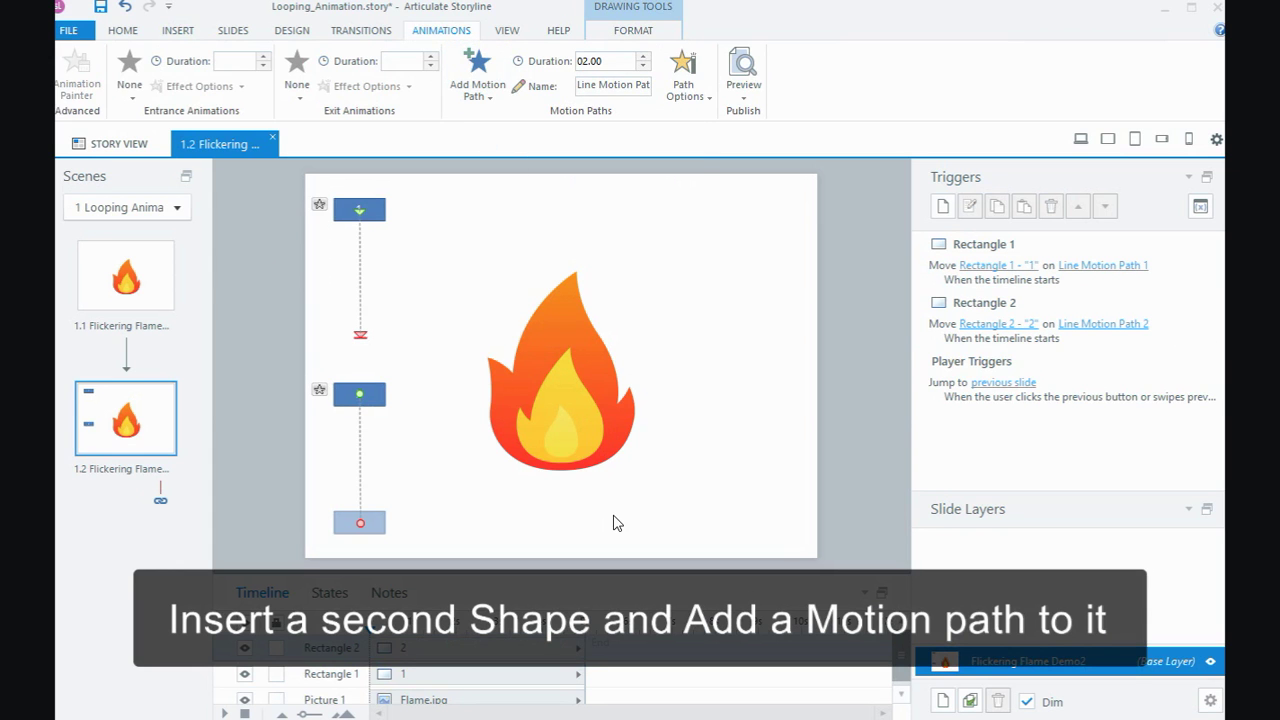
pyautogui.click(927, 338)
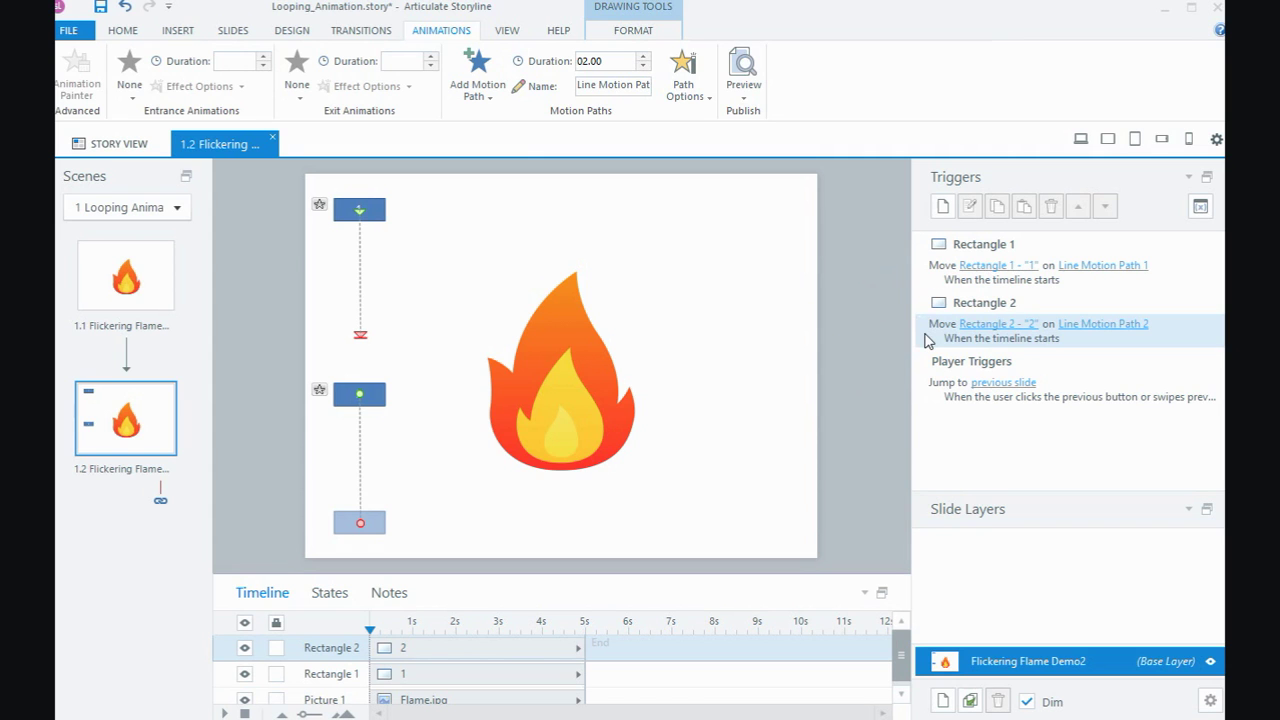
# - Edit Rectangle 2's move trigger to fire when Rectangle 1's Line Motion Path 1 completes
pyautogui.doubleClick(927, 340)
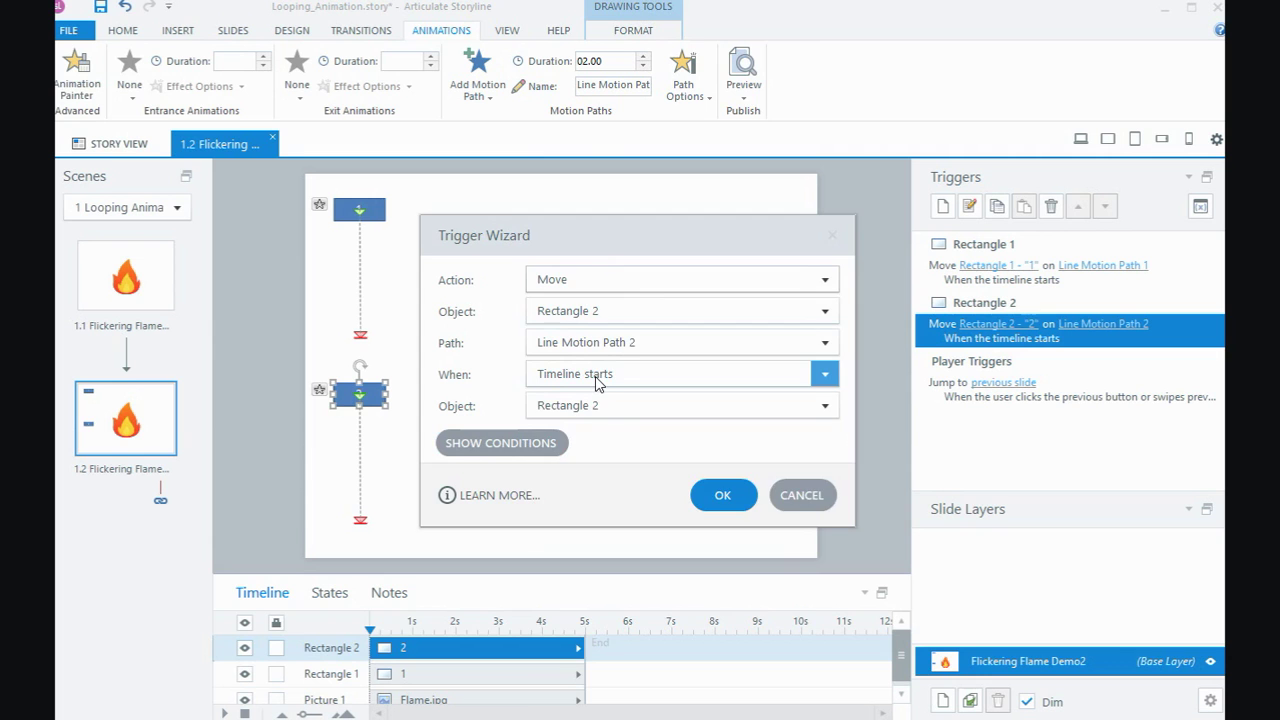
pyautogui.click(596, 378)
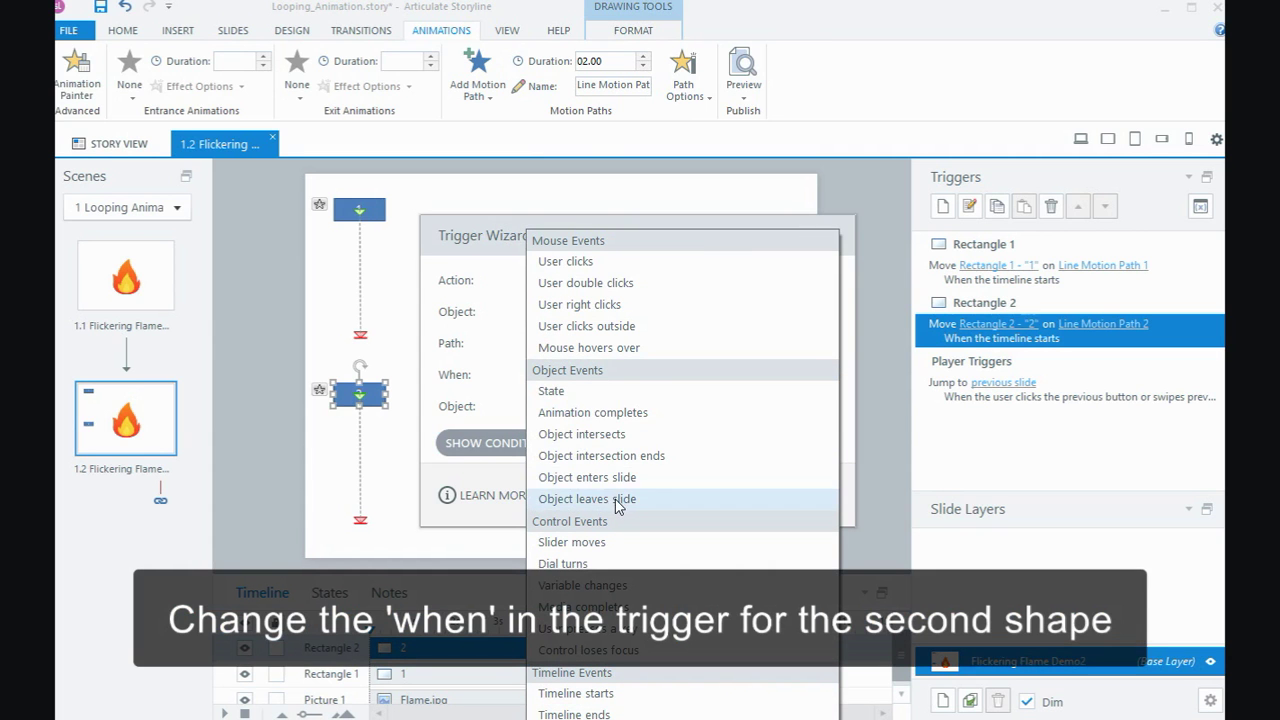
pyautogui.click(621, 418)
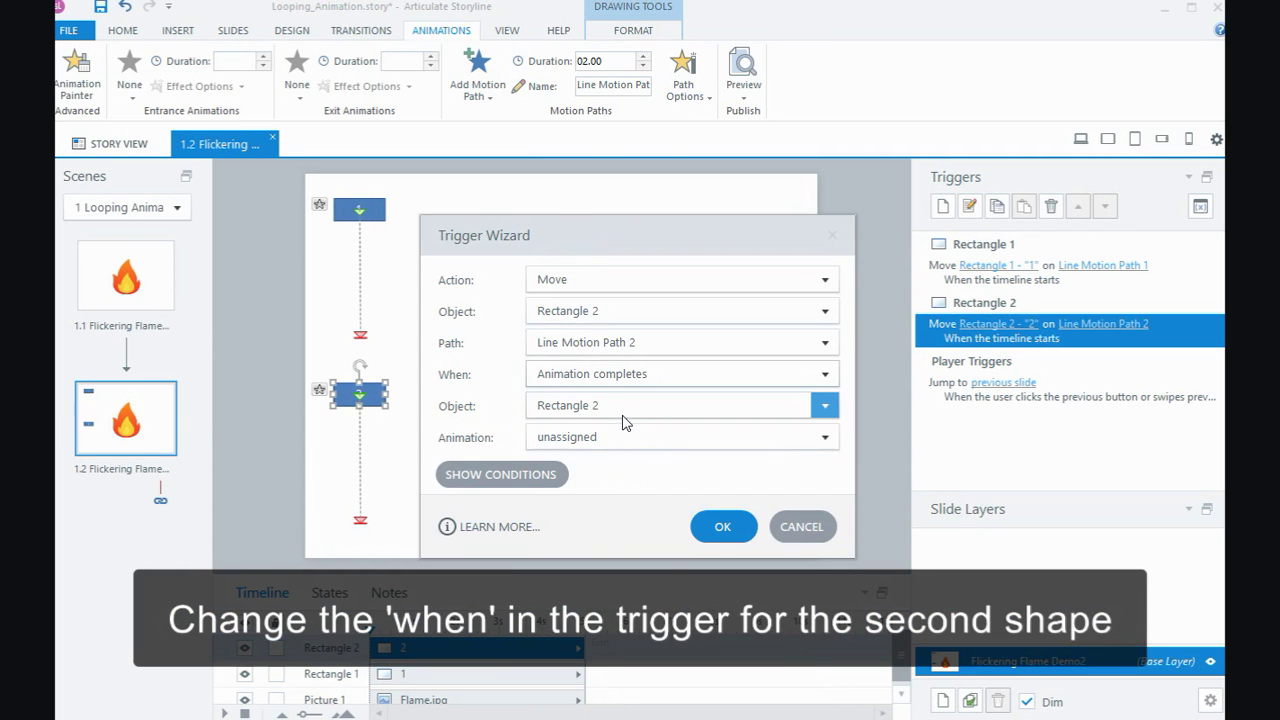
pyautogui.click(622, 406)
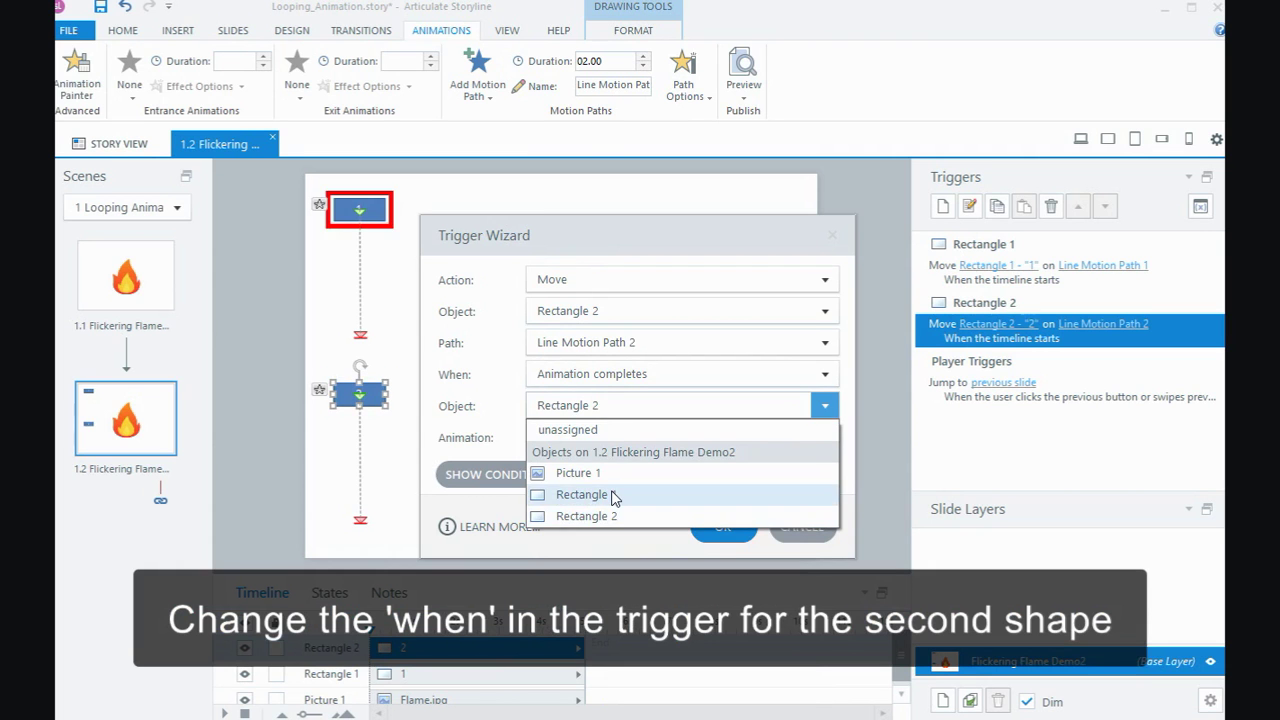
pyautogui.click(614, 494)
pyautogui.click(602, 438)
pyautogui.click(600, 504)
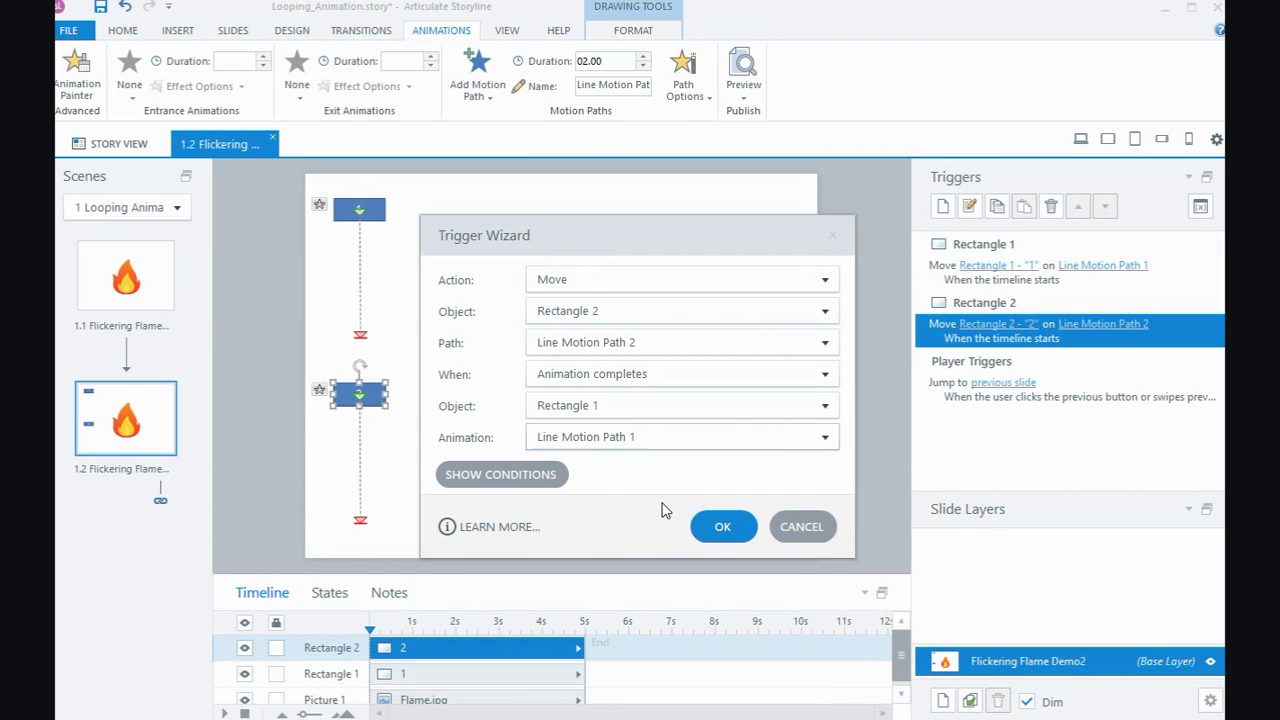
pyautogui.click(700, 527)
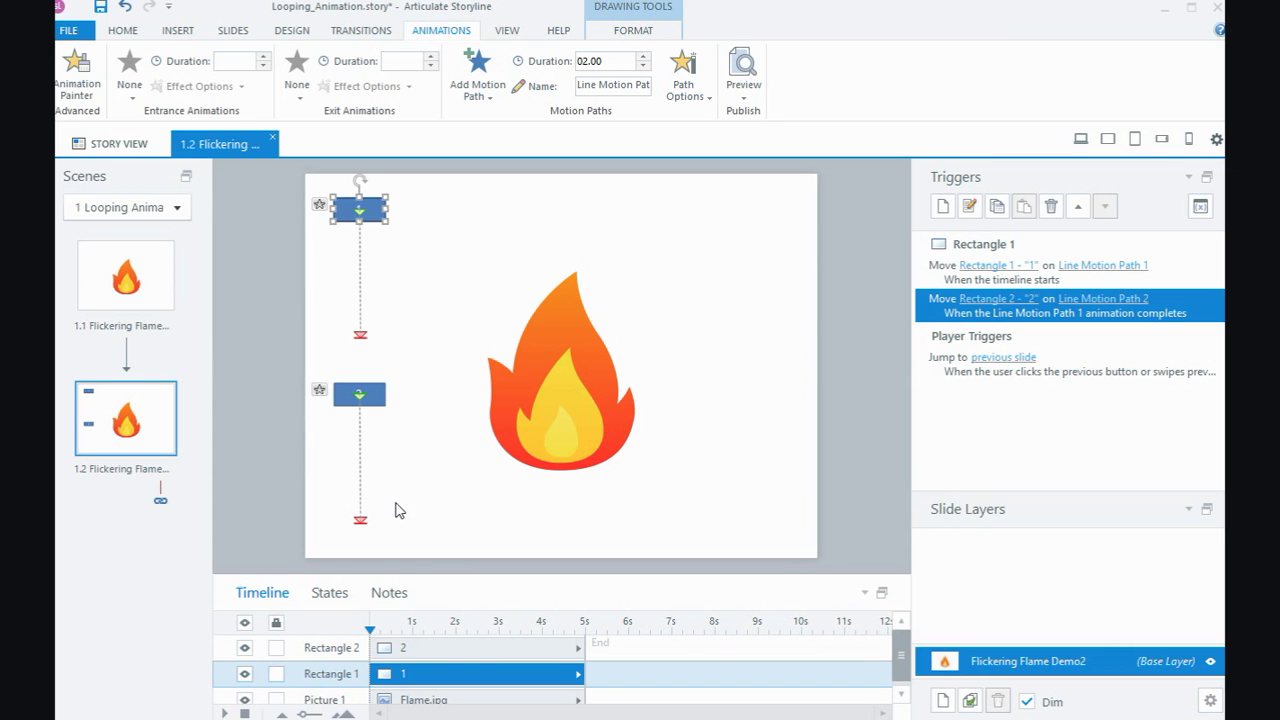
# - Start a new trigger that moves Rectangle 1 along Line Motion Path 1
pyautogui.click(943, 207)
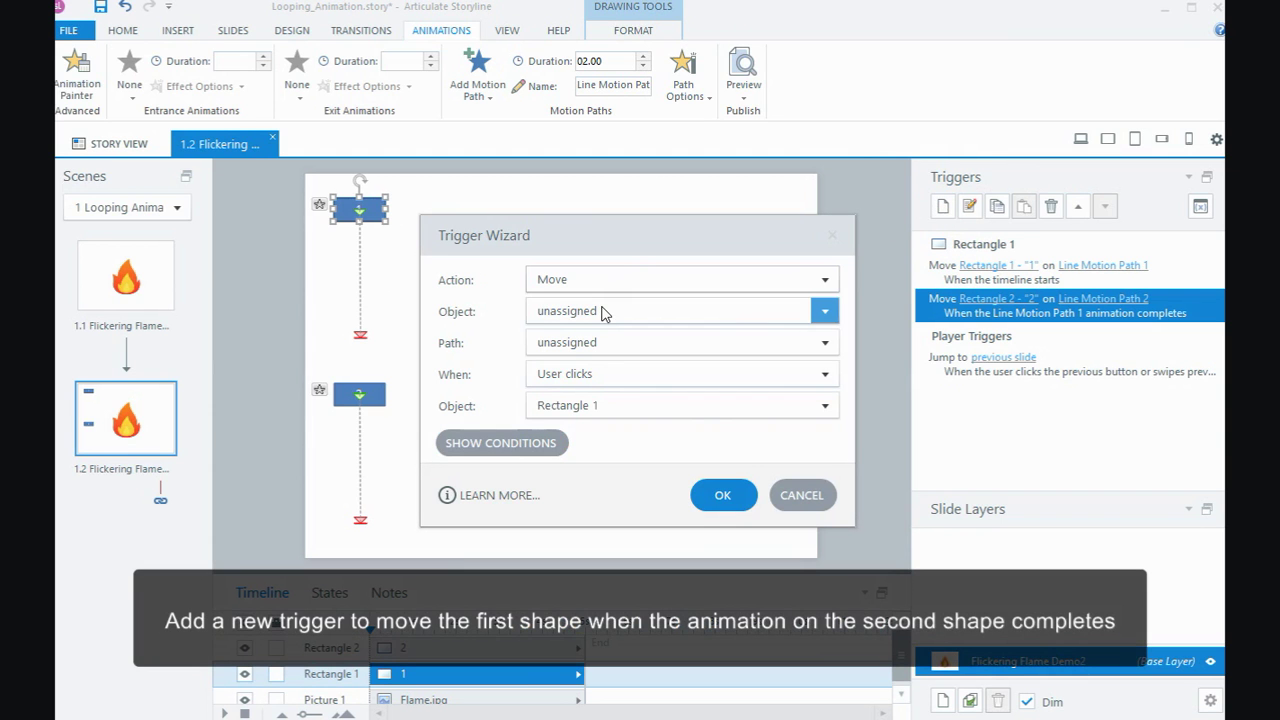
pyautogui.click(603, 314)
pyautogui.click(607, 404)
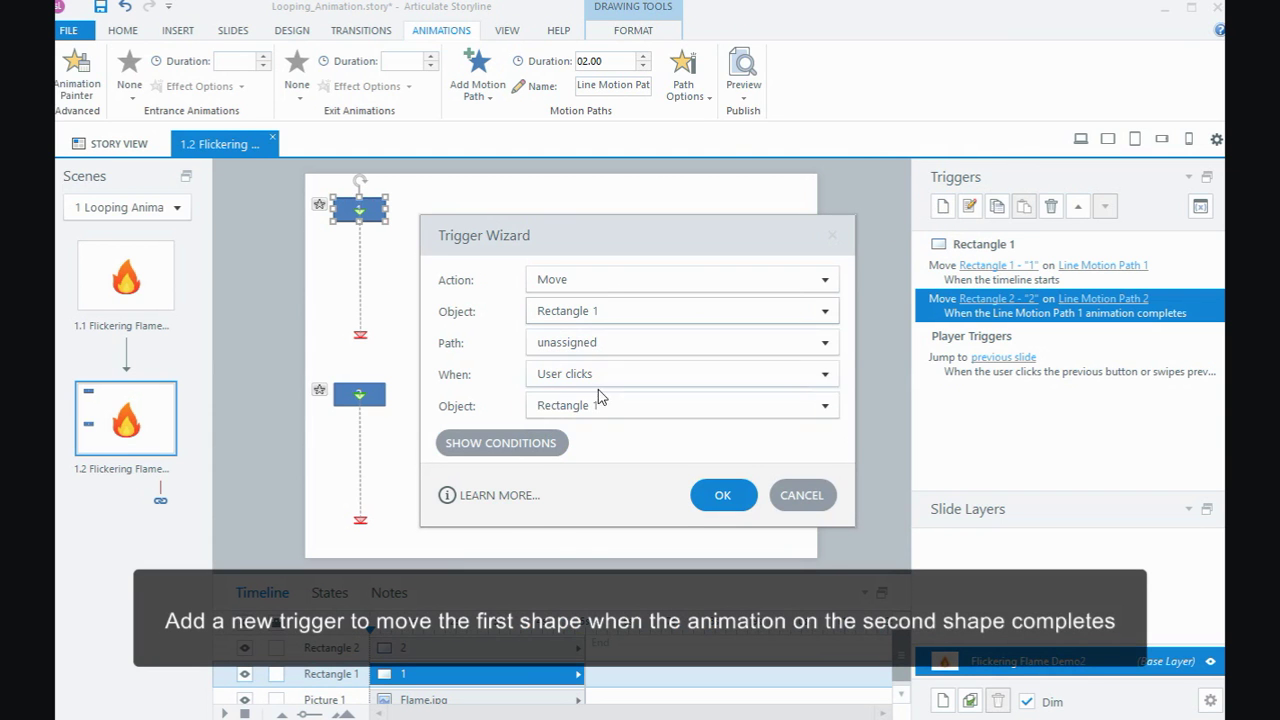
pyautogui.click(588, 343)
pyautogui.click(583, 410)
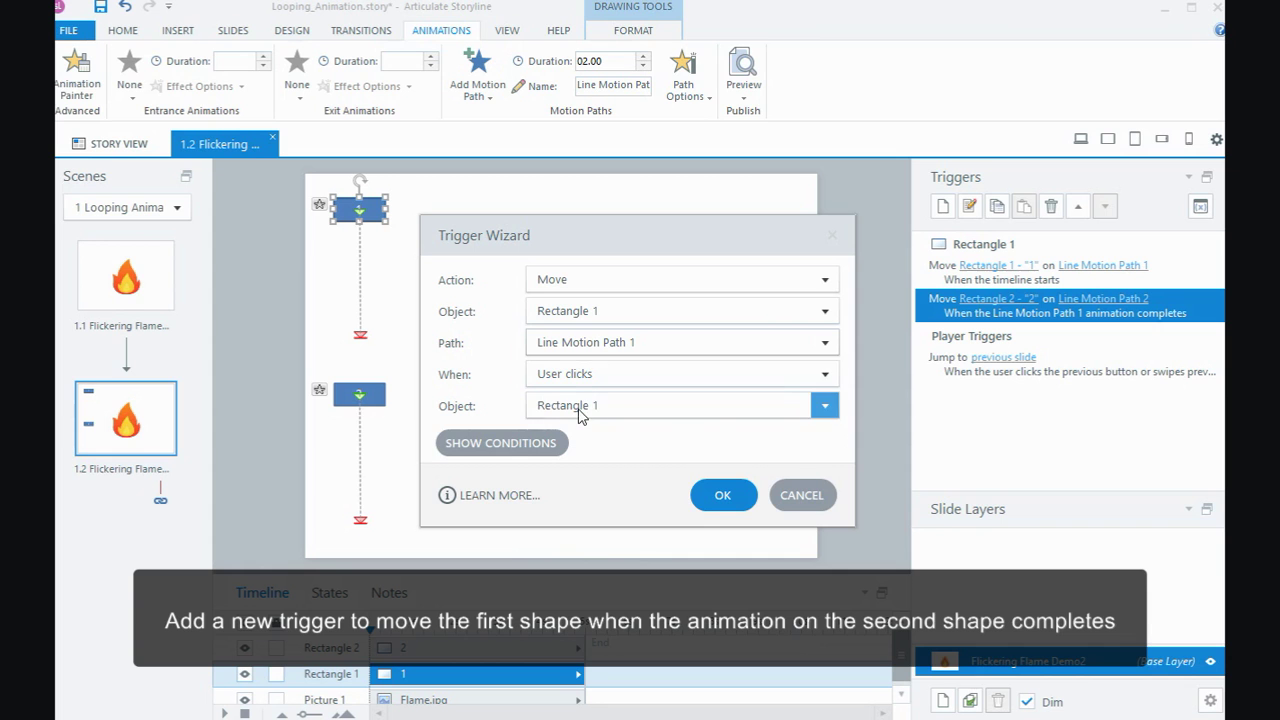
# - Make that trigger fire when Rectangle 2's Line Motion Path 2 completes, and confirm it
pyautogui.click(587, 381)
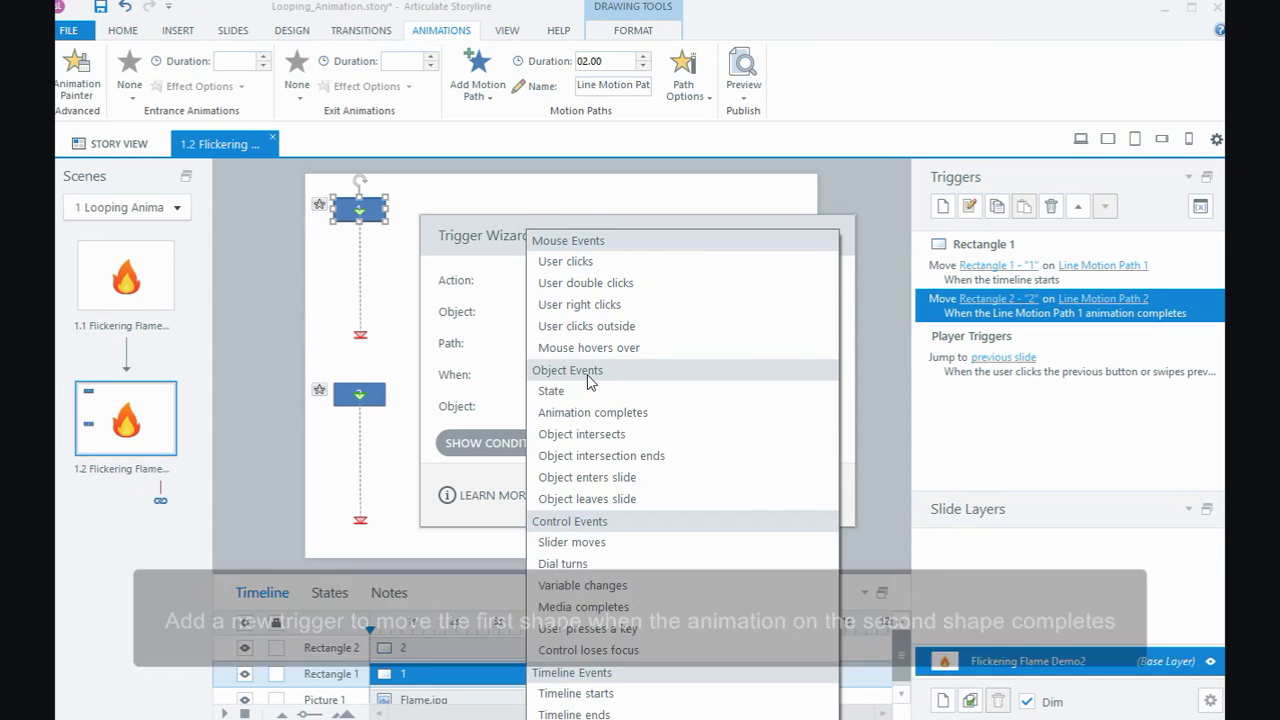
pyautogui.click(666, 420)
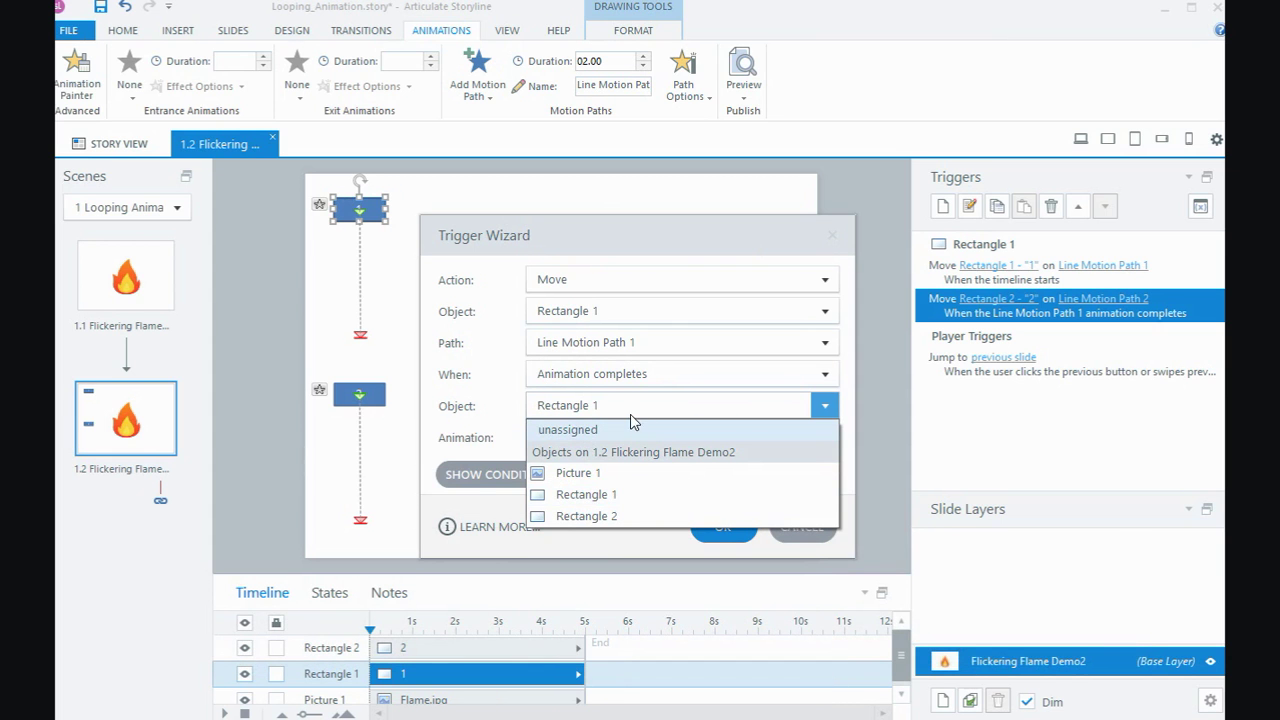
pyautogui.click(622, 516)
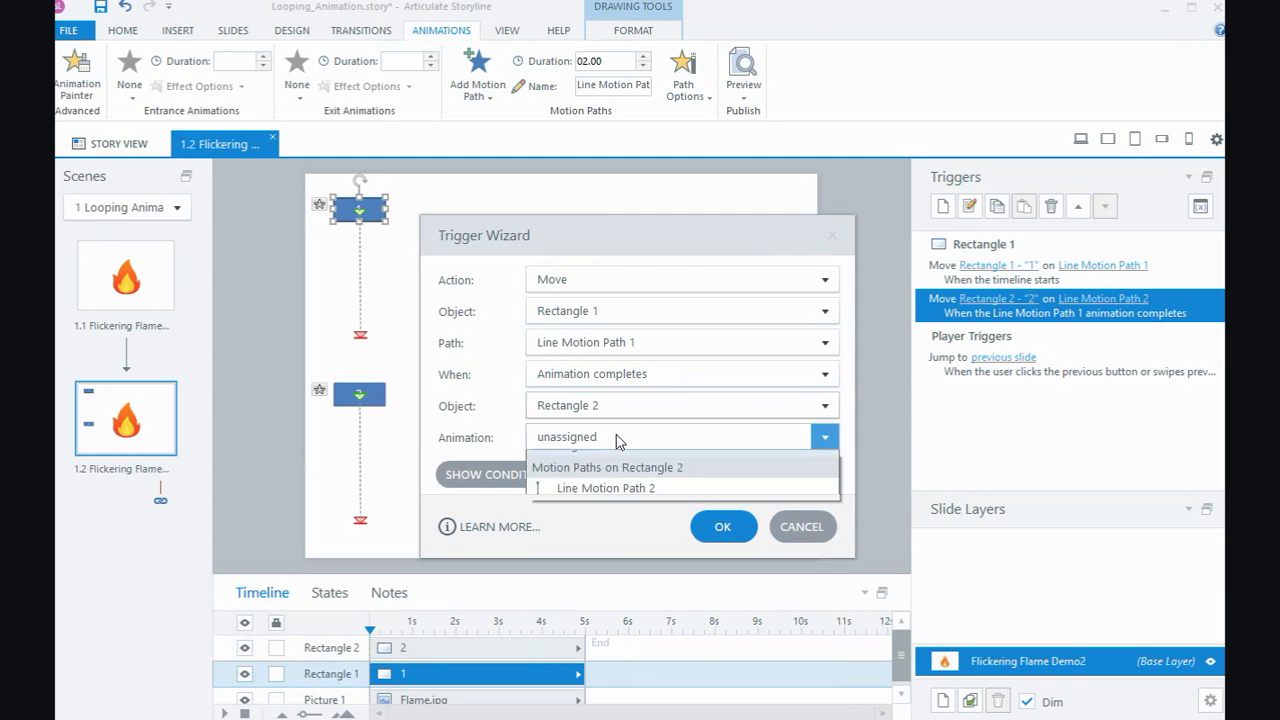
pyautogui.click(630, 443)
pyautogui.click(640, 504)
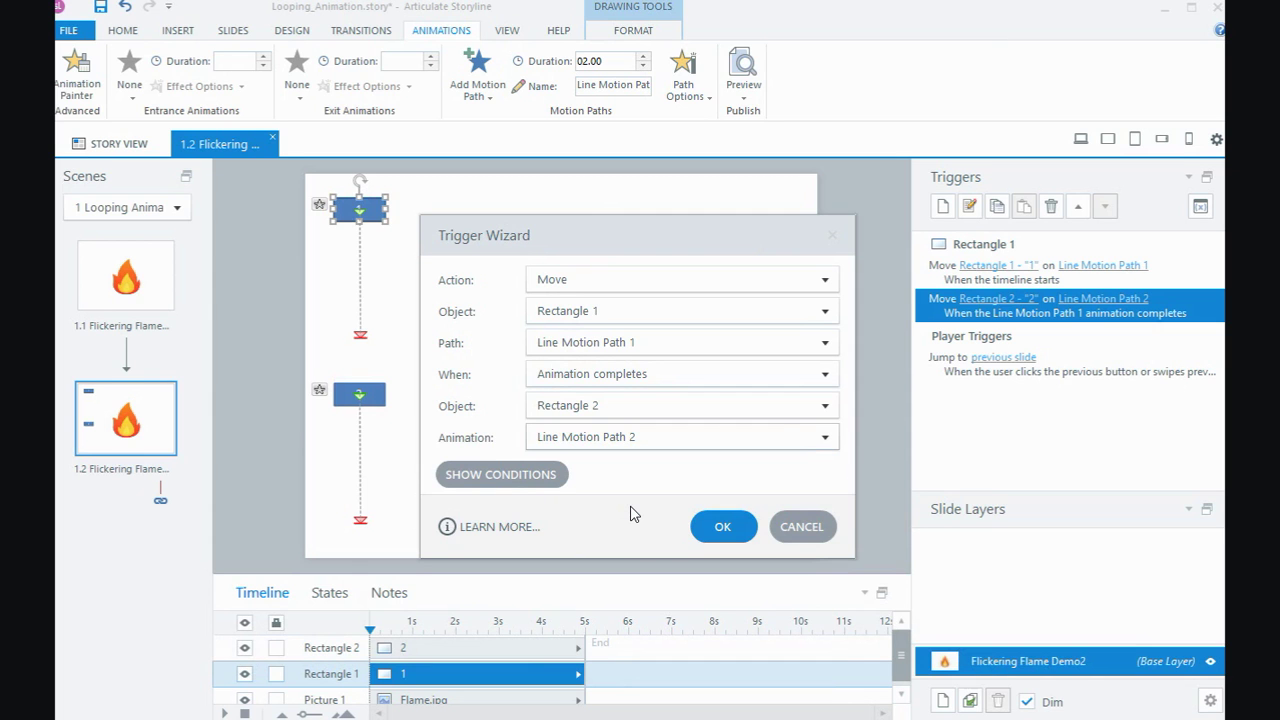
pyautogui.click(722, 526)
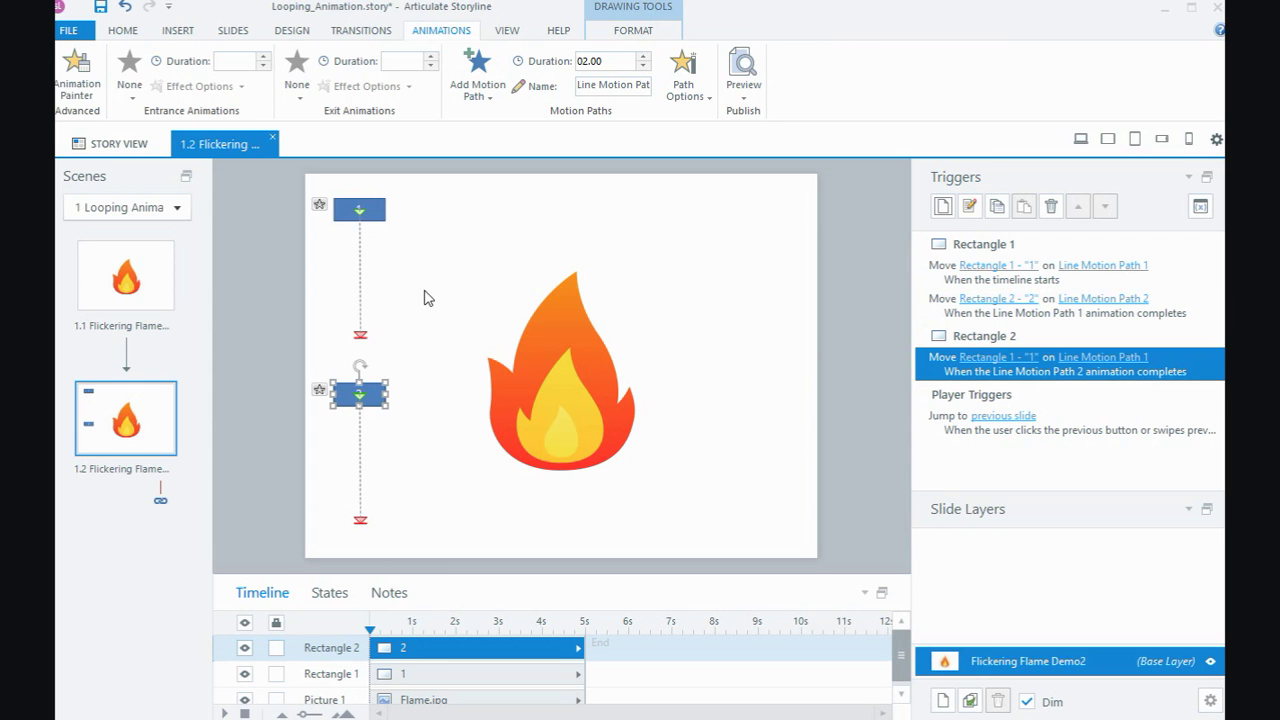
# - Shorten Rectangle 2's line motion path duration from 2 seconds
pyautogui.click(360, 519)
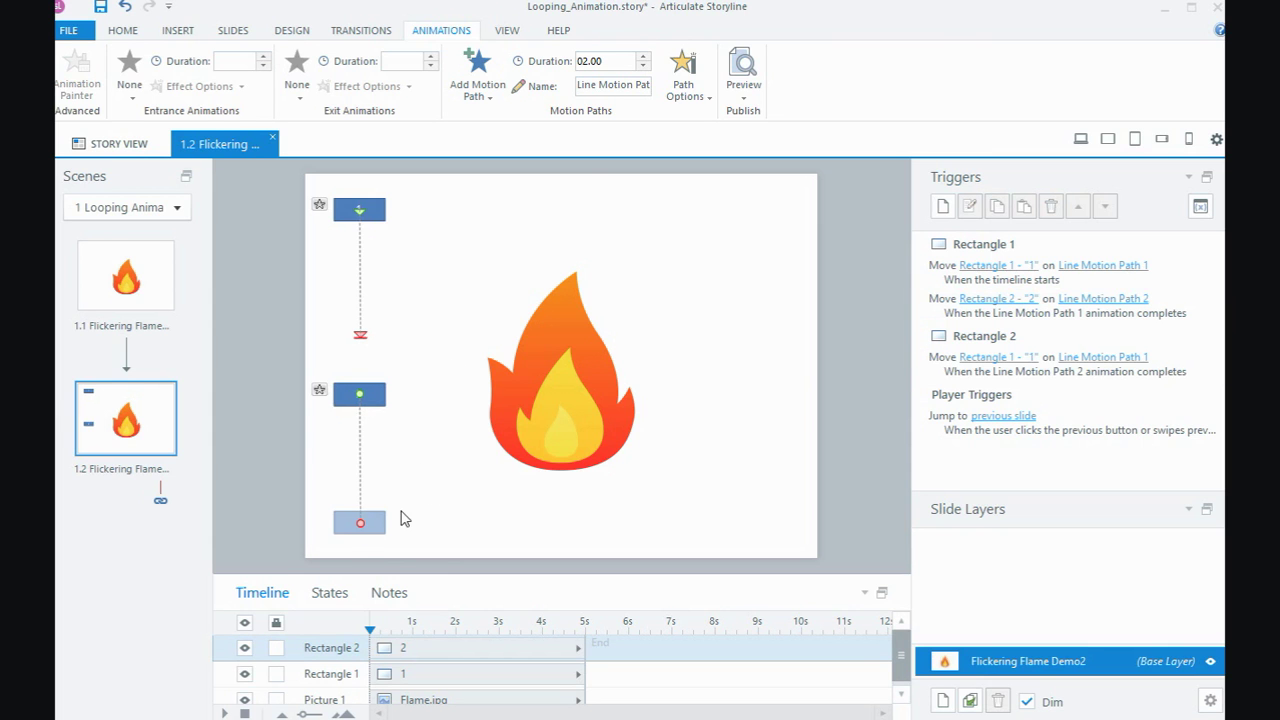
pyautogui.click(600, 68)
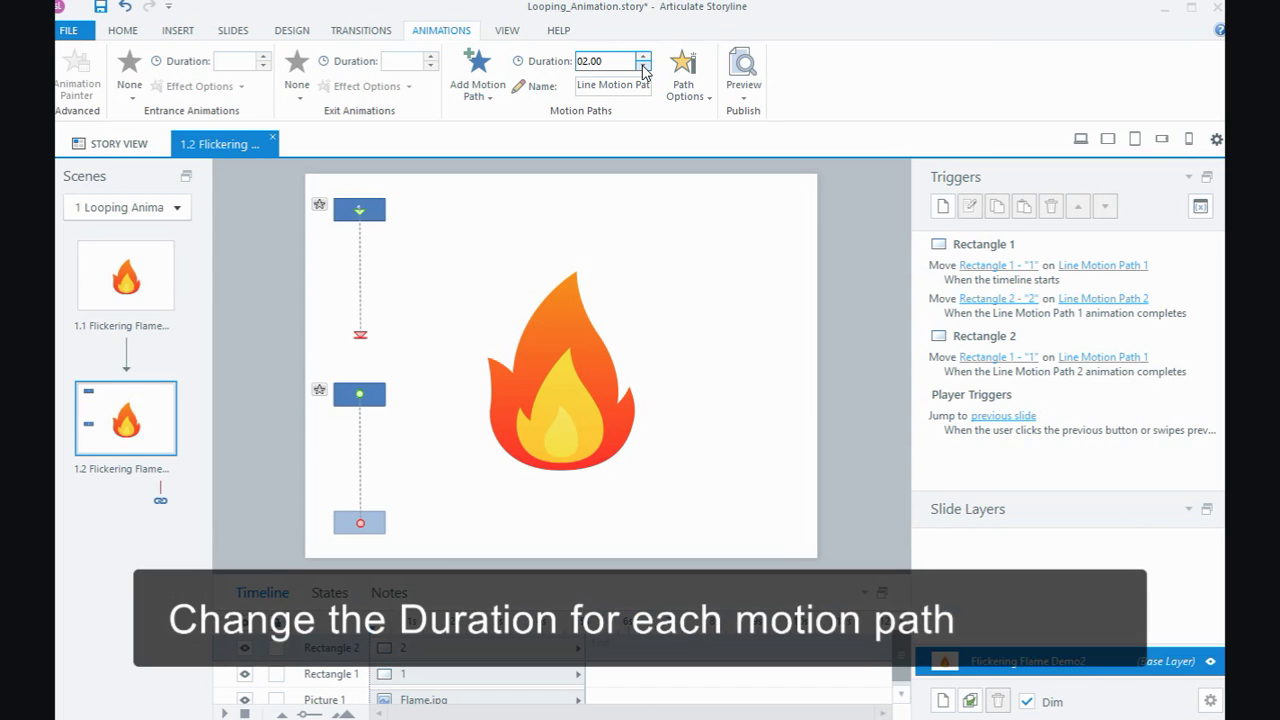
pyautogui.click(643, 66)
pyautogui.click(643, 66)
pyautogui.click(643, 66)
pyautogui.click(643, 66)
pyautogui.click(643, 66)
pyautogui.click(643, 66)
pyautogui.click(643, 66)
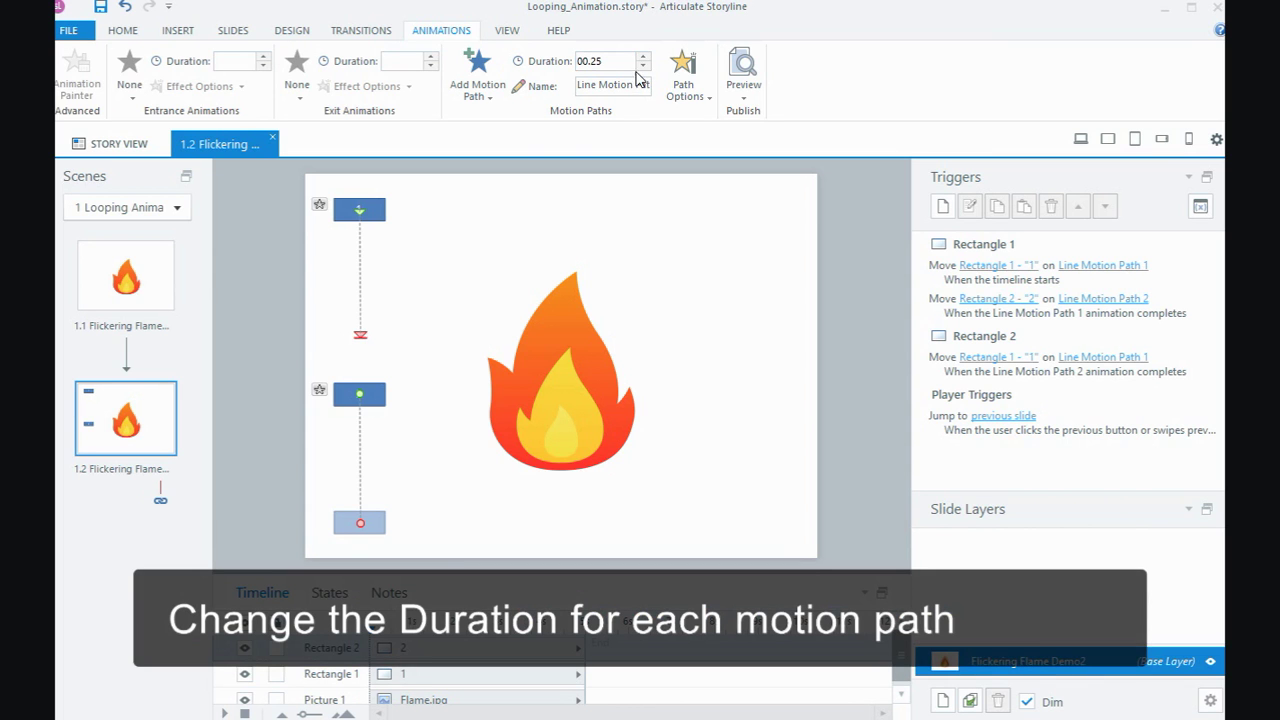
# - Reduce Rectangle 1's line motion path duration to 0.25 seconds
pyautogui.click(360, 332)
pyautogui.click(643, 66)
pyautogui.click(643, 66)
pyautogui.click(643, 66)
pyautogui.click(643, 66)
pyautogui.click(644, 67)
pyautogui.click(644, 67)
pyautogui.click(644, 67)
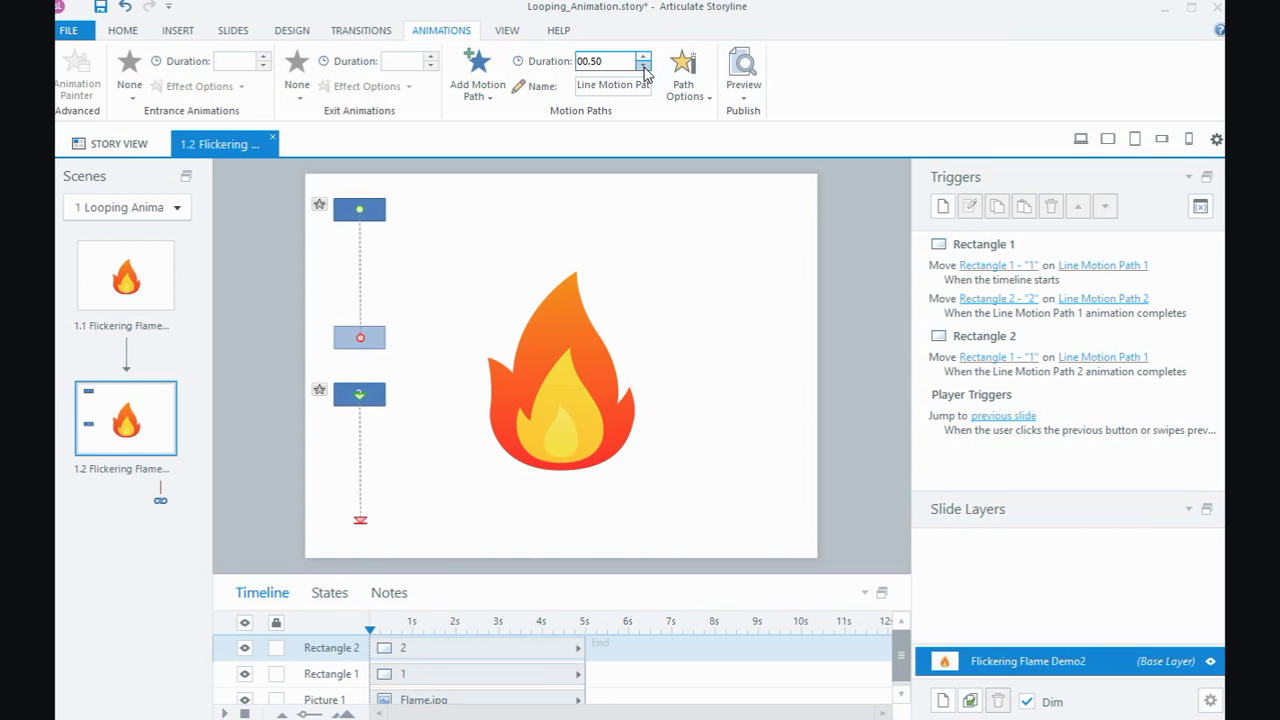
# - Preview the slide and watch rectangles 1 and 2 move beside the flame
pyautogui.click(1081, 140)
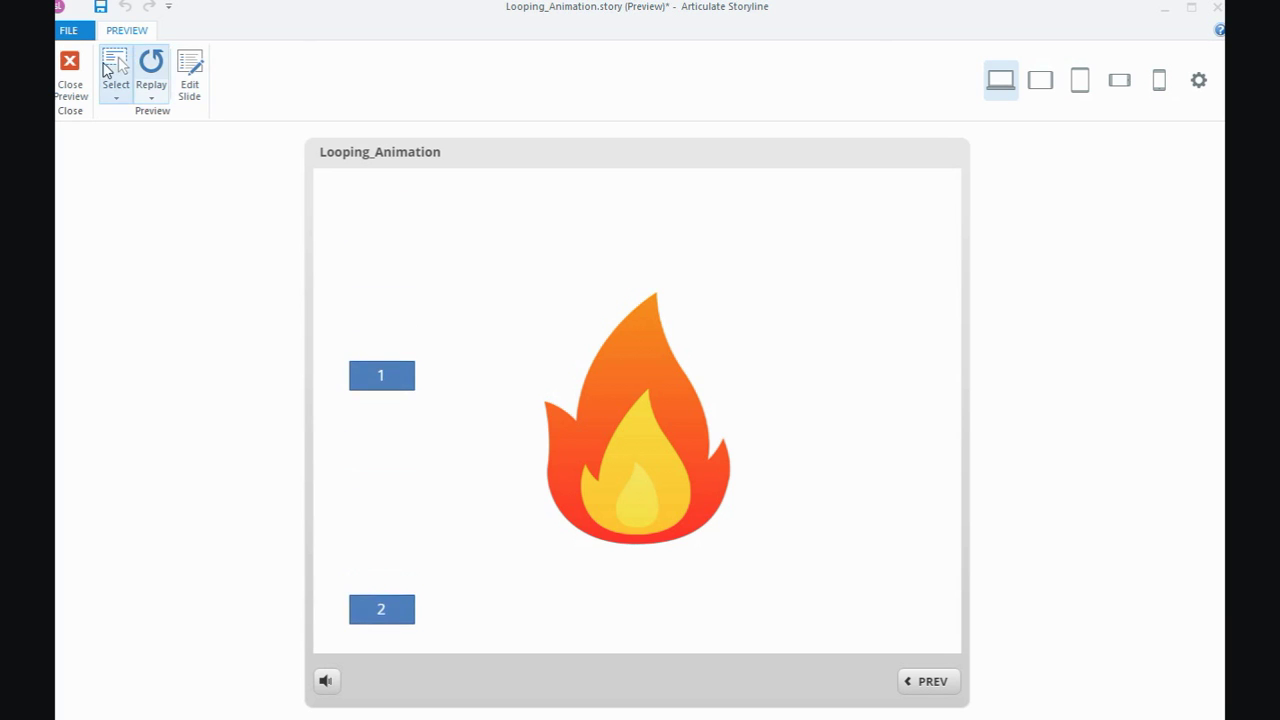
# - Close the preview and shift both numbered rectangles off the slide's left edge
pyautogui.click(70, 72)
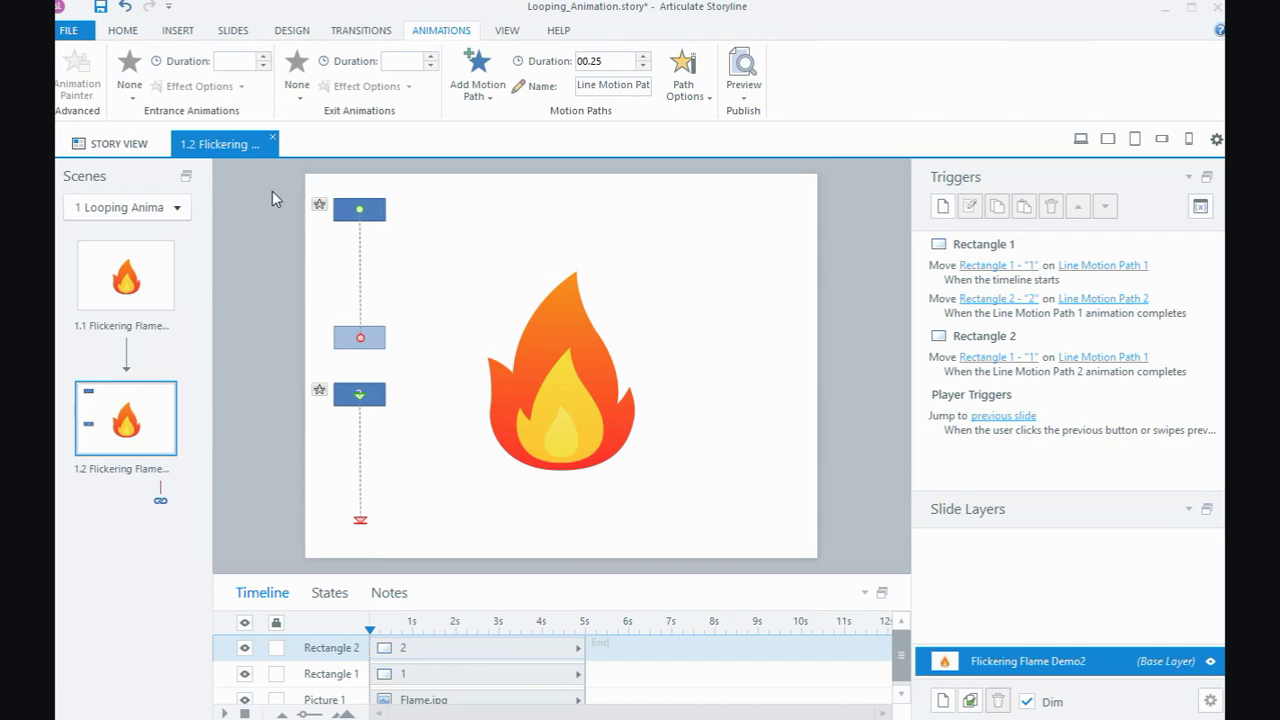
pyautogui.click(346, 208)
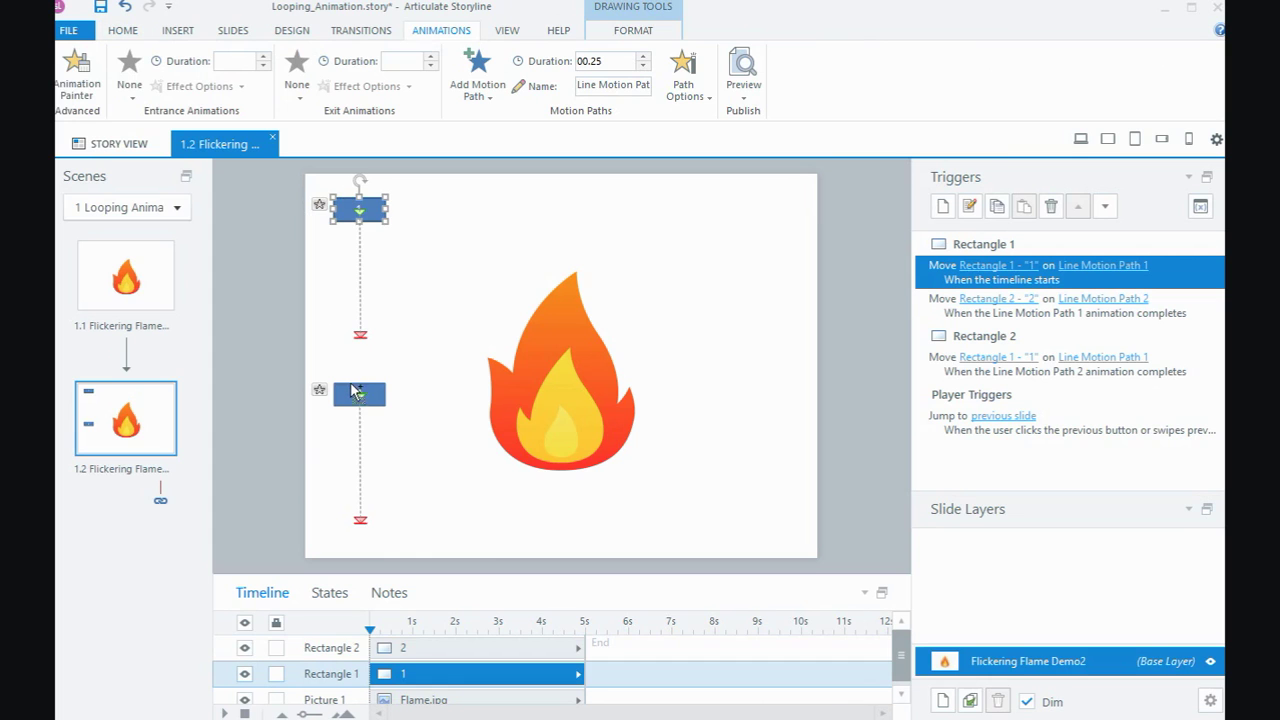
pyautogui.keyDown('shift'); pyautogui.click(357, 390); pyautogui.keyUp('shift')
pyautogui.press('Left')
pyautogui.press('Left')
pyautogui.press('Left')
pyautogui.press('Left')
pyautogui.press('Left')
pyautogui.press('Left')
pyautogui.press('Left')
pyautogui.press('Left')
pyautogui.press('Left')
pyautogui.press('Left')
pyautogui.press('Left')
pyautogui.press('Left')
pyautogui.press('Left')
pyautogui.press('Left')
pyautogui.press('Left')
pyautogui.press('Left')
pyautogui.press('Left')
pyautogui.press('Left')
pyautogui.press('Left')
pyautogui.press('Left')
pyautogui.press('Left')
pyautogui.press('Left')
pyautogui.press('Left')
pyautogui.press('Left')
pyautogui.press('Left')
pyautogui.press('Left')
pyautogui.press('Left')
pyautogui.press('Left')
pyautogui.press('Left')
pyautogui.press('Left')
pyautogui.press('Left')
pyautogui.press('Left')
pyautogui.press('Left')
pyautogui.press('Left')
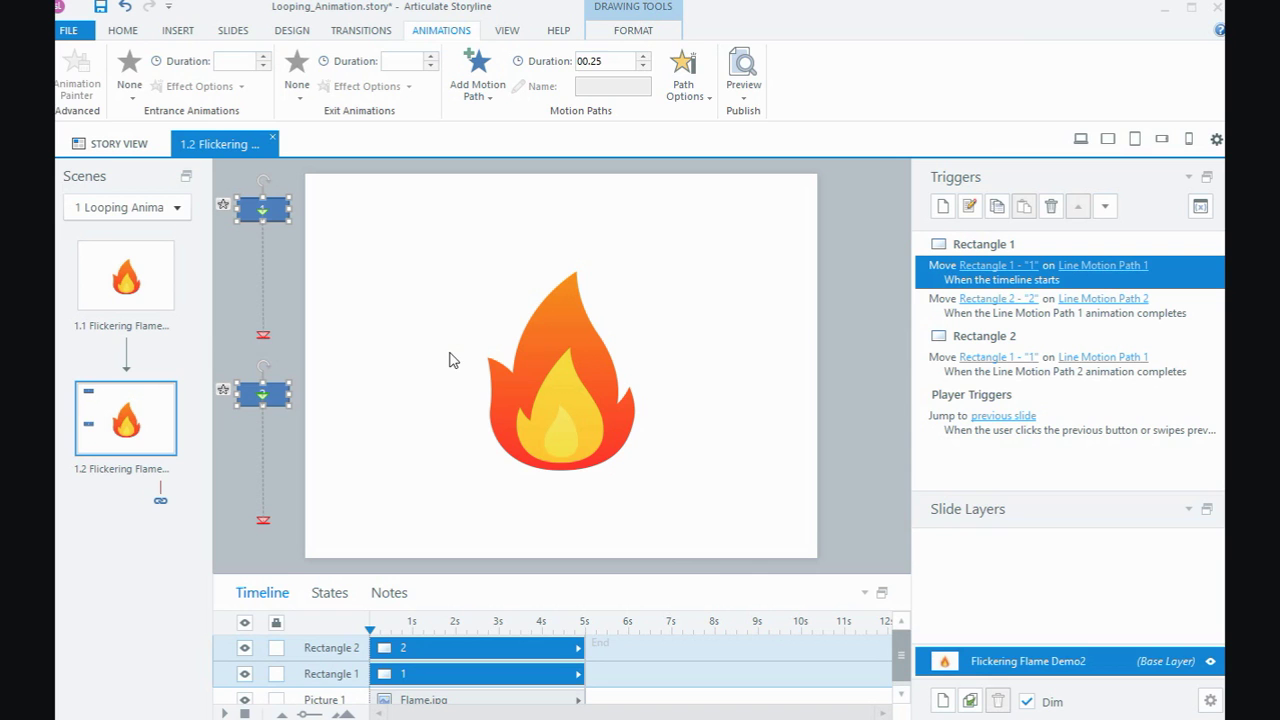
# - Add a new state named Flicker to the flame picture
pyautogui.click(545, 352)
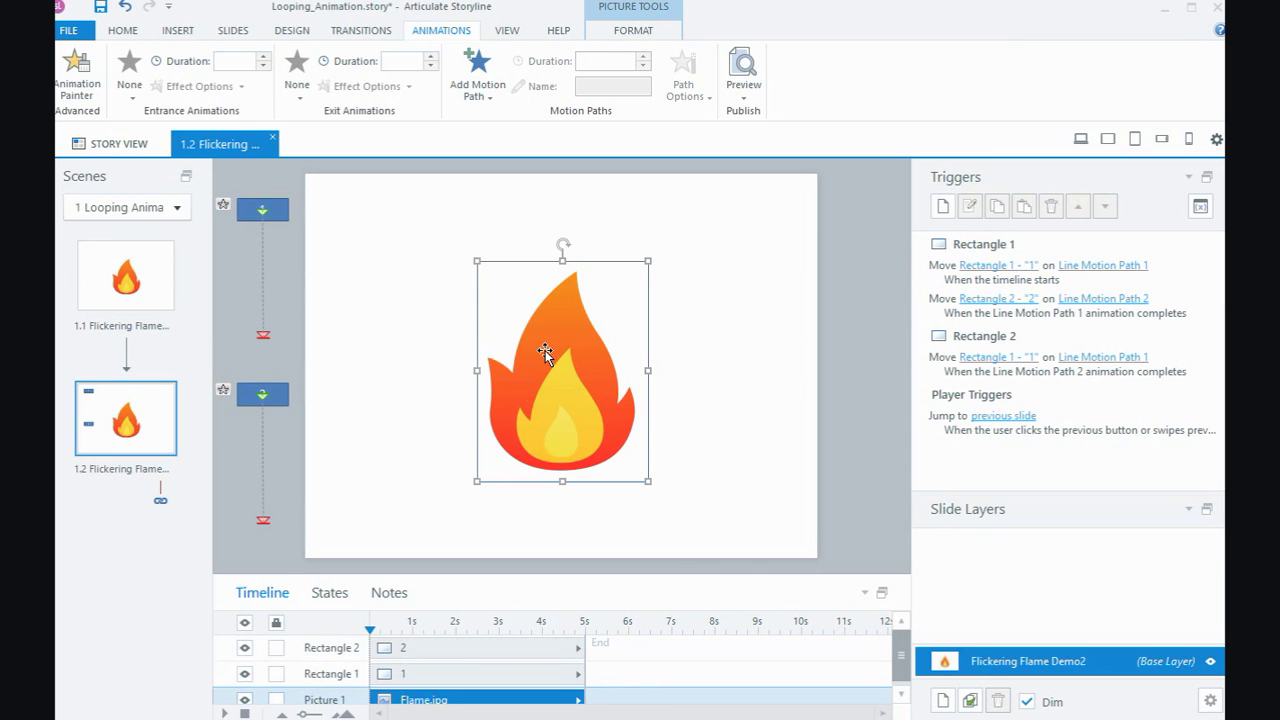
pyautogui.click(333, 600)
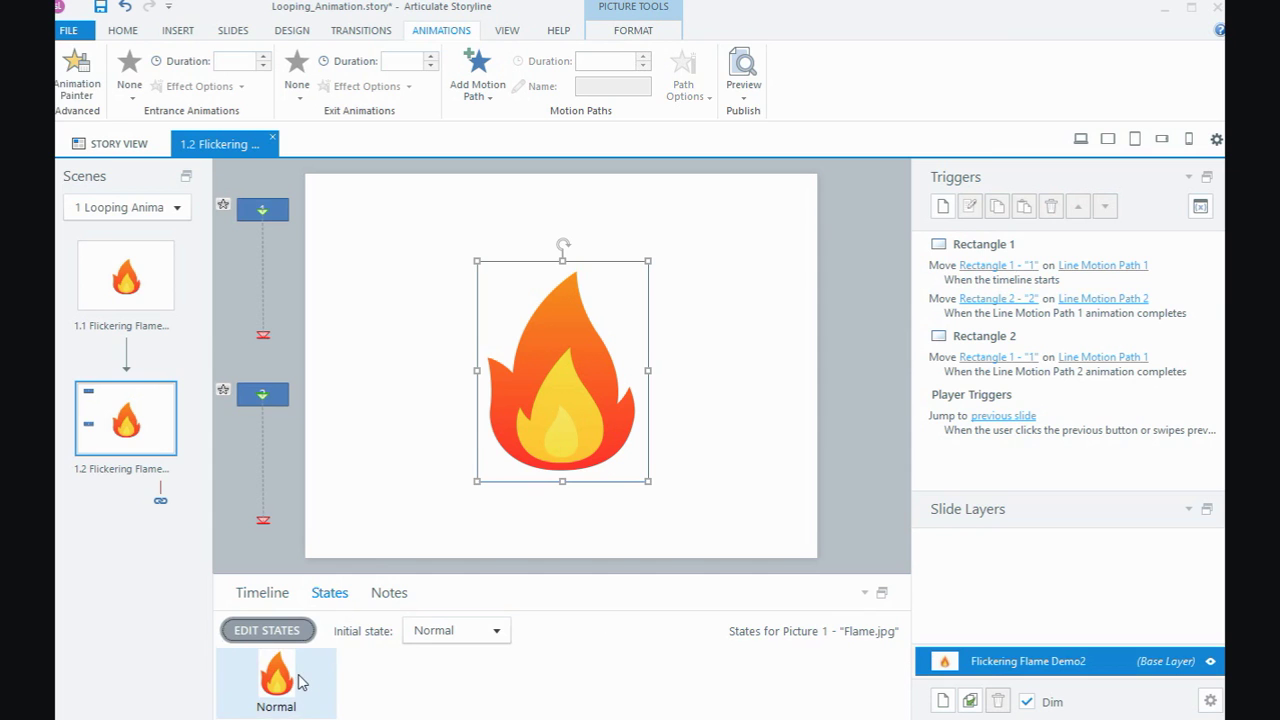
pyautogui.click(290, 630)
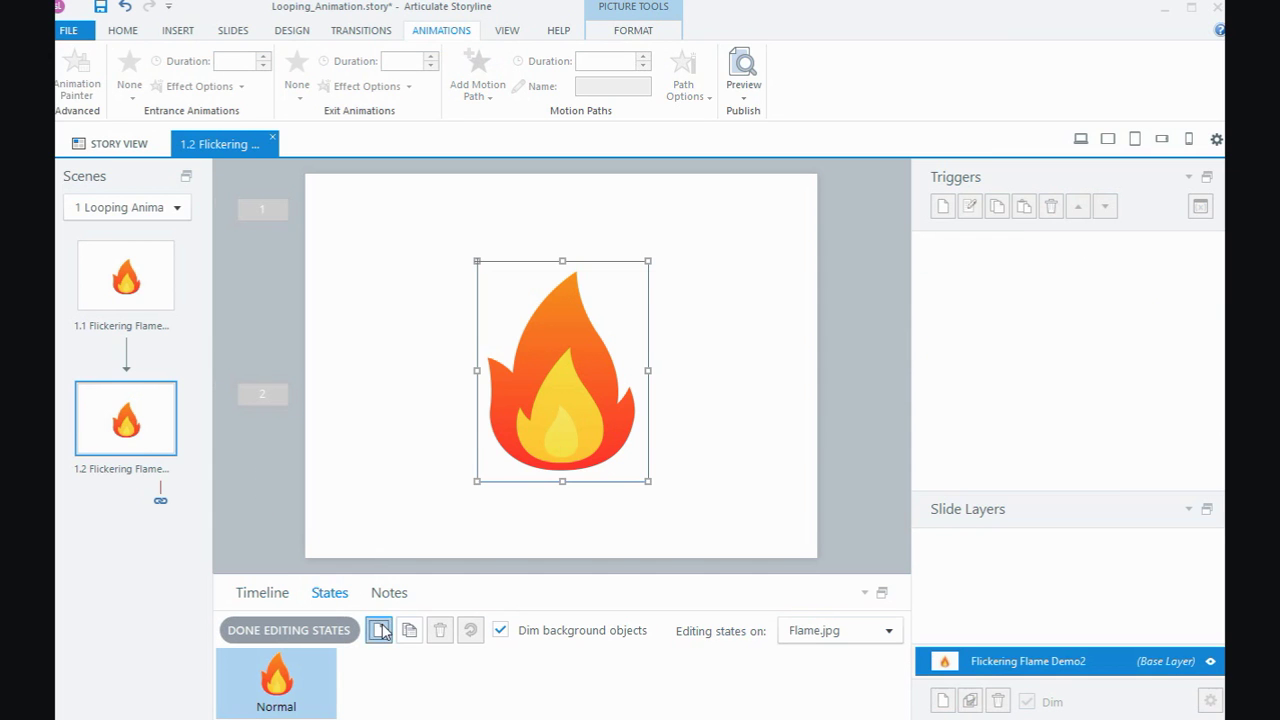
pyautogui.click(379, 630)
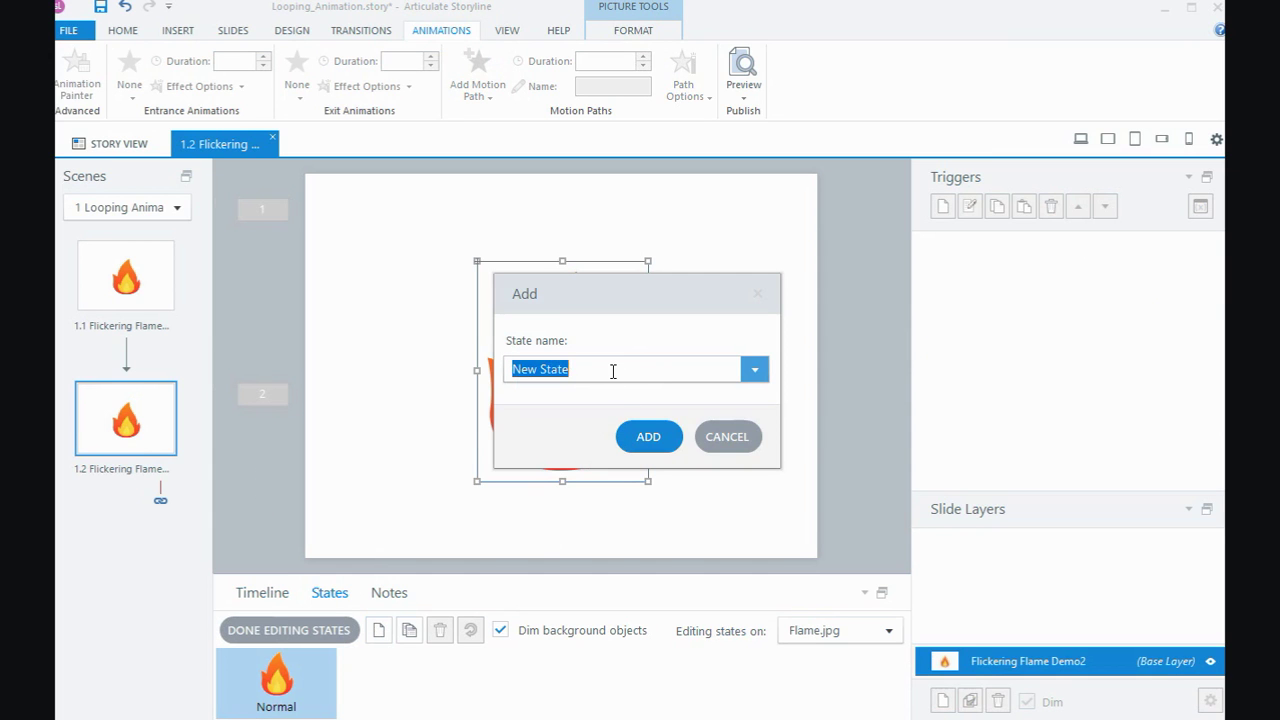
pyautogui.write('Flicke')
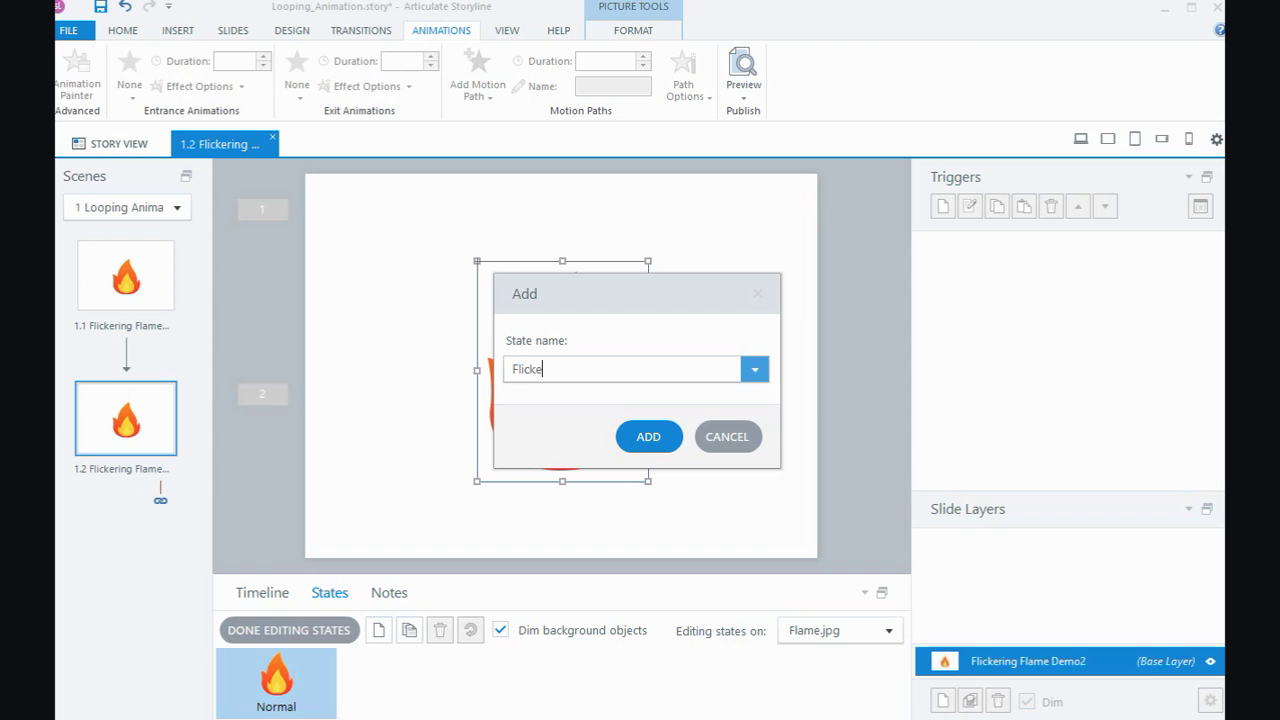
pyautogui.write('r')
pyautogui.click(646, 434)
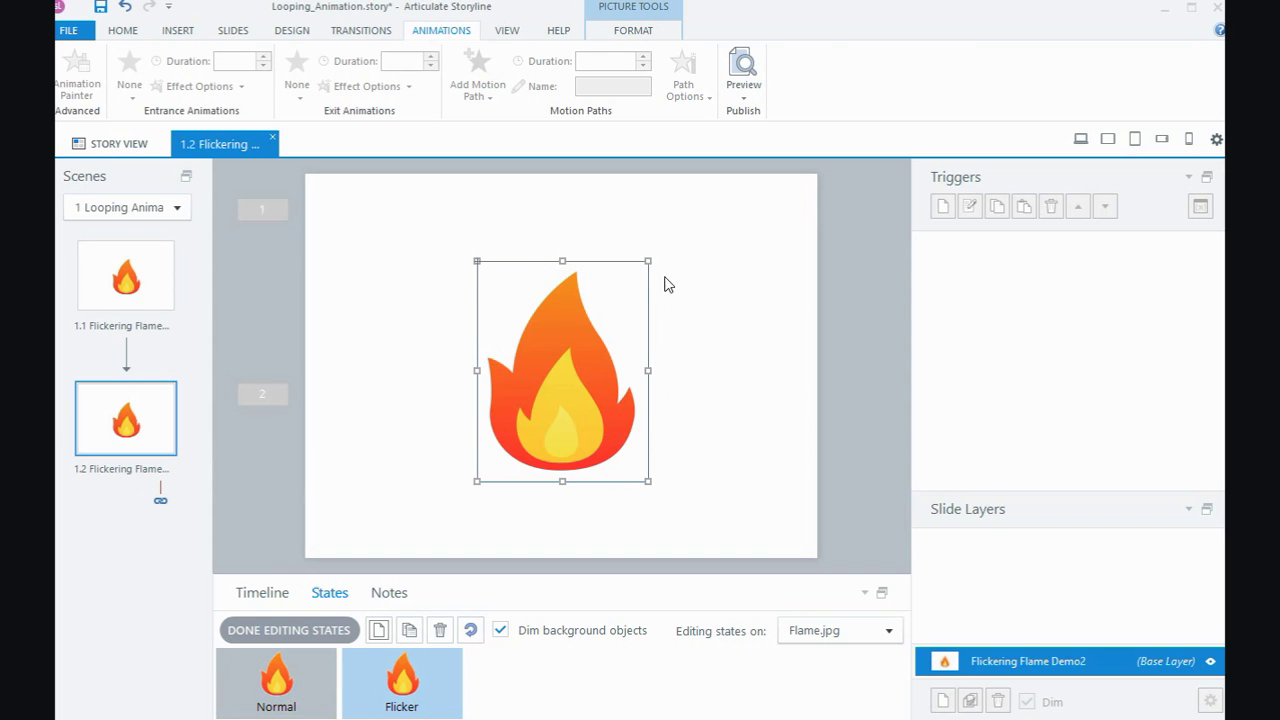
# - Shrink the flame slightly in the Flicker state, recentre it, and finish editing states
pyautogui.moveTo(645, 262); pyautogui.dragTo(601, 298)
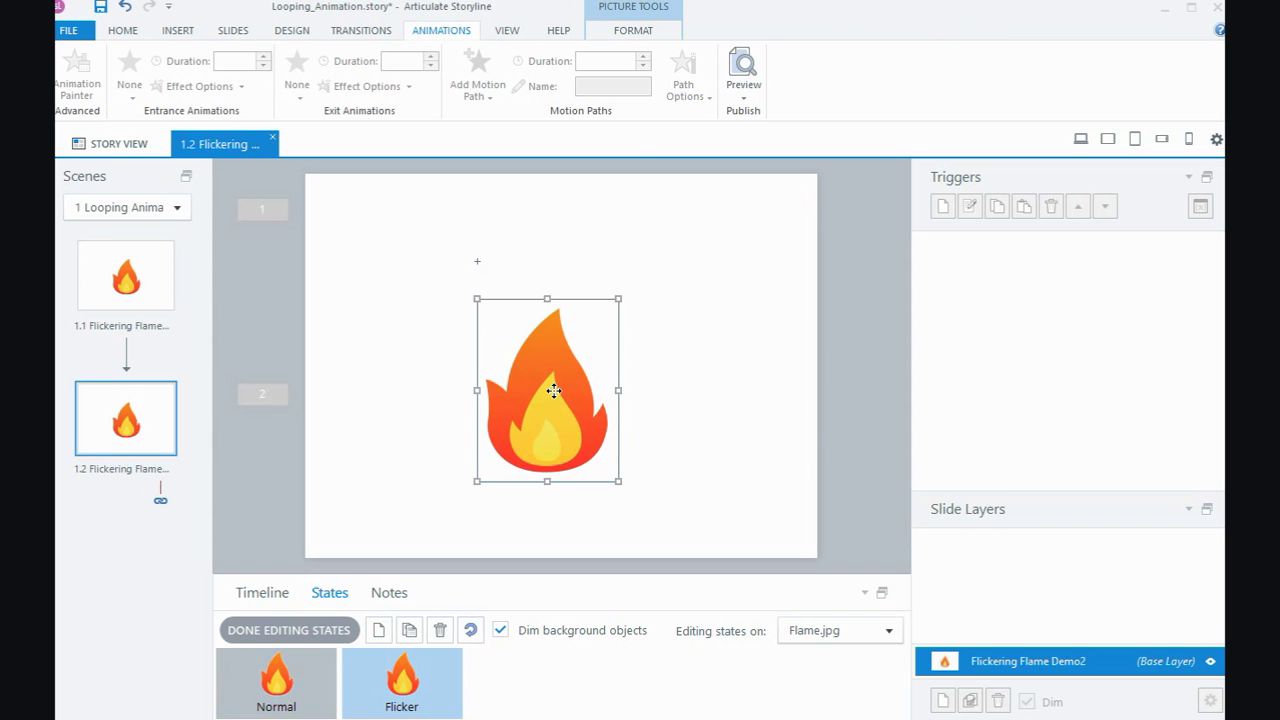
pyautogui.moveTo(550, 391); pyautogui.dragTo(566, 392)
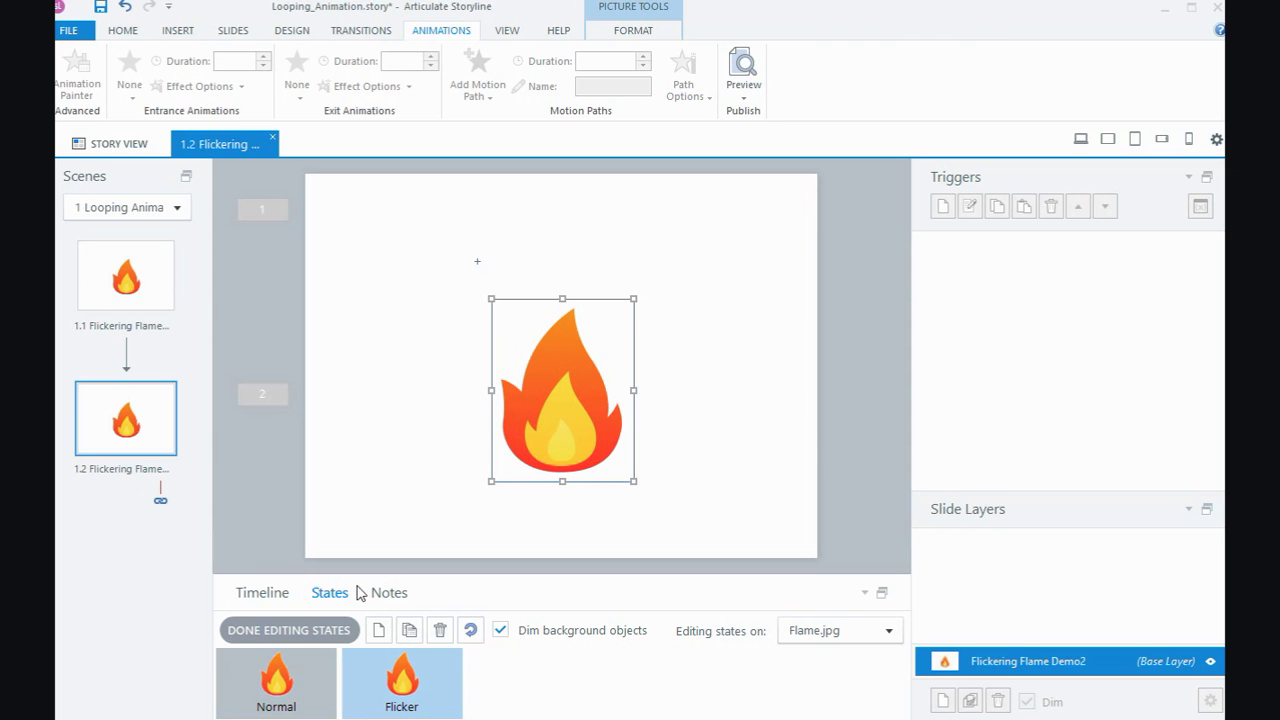
pyautogui.click(323, 631)
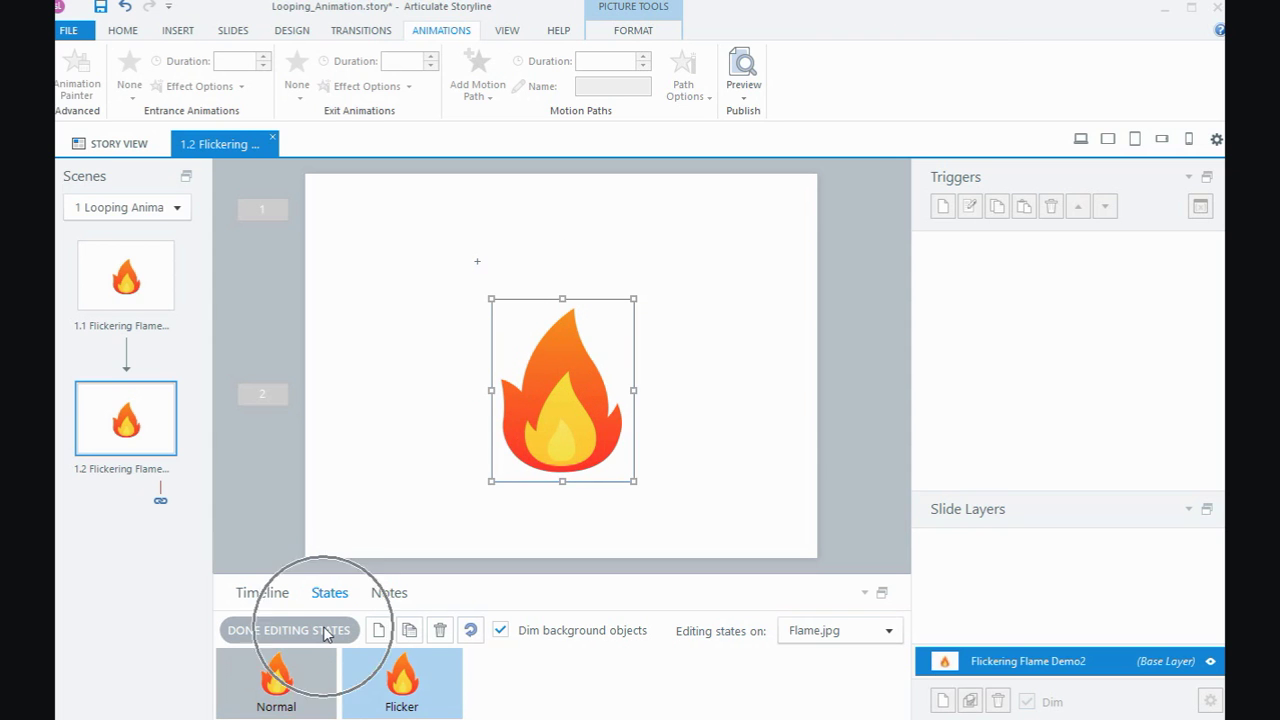
# - Start a new trigger that changes the state of Picture 1, the flame, to Flicker
pyautogui.click(420, 688)
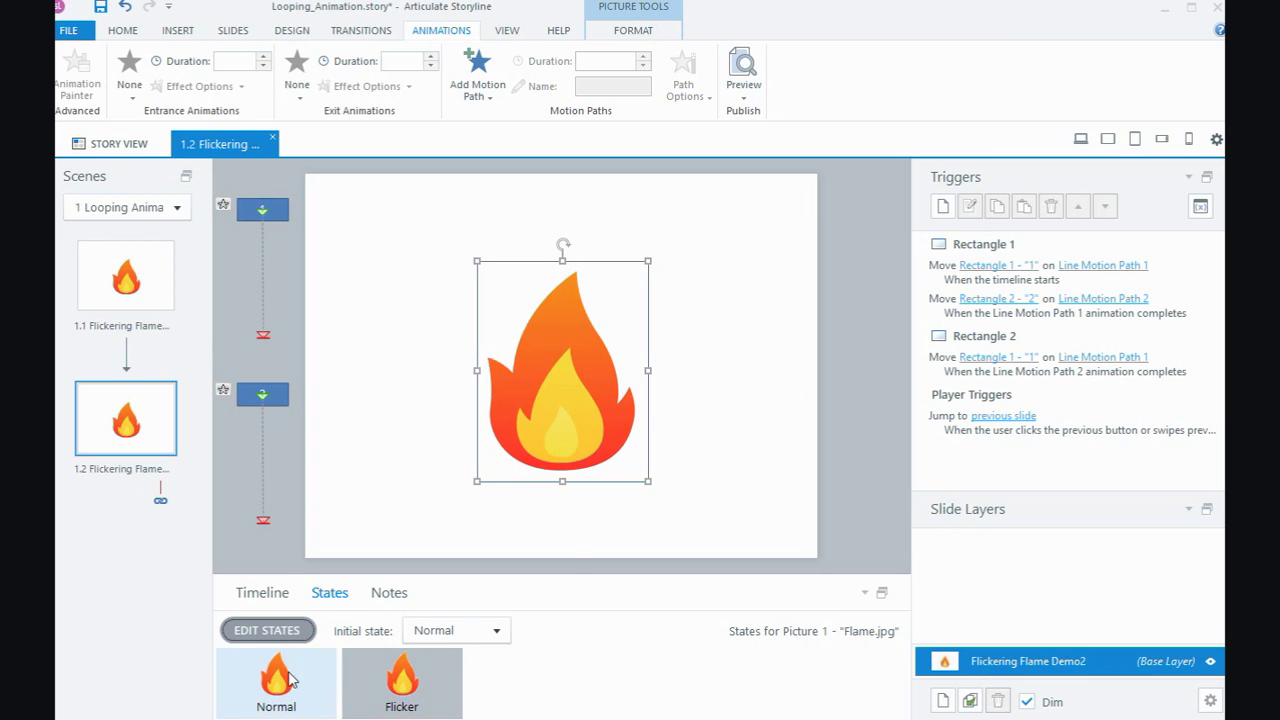
pyautogui.click(943, 214)
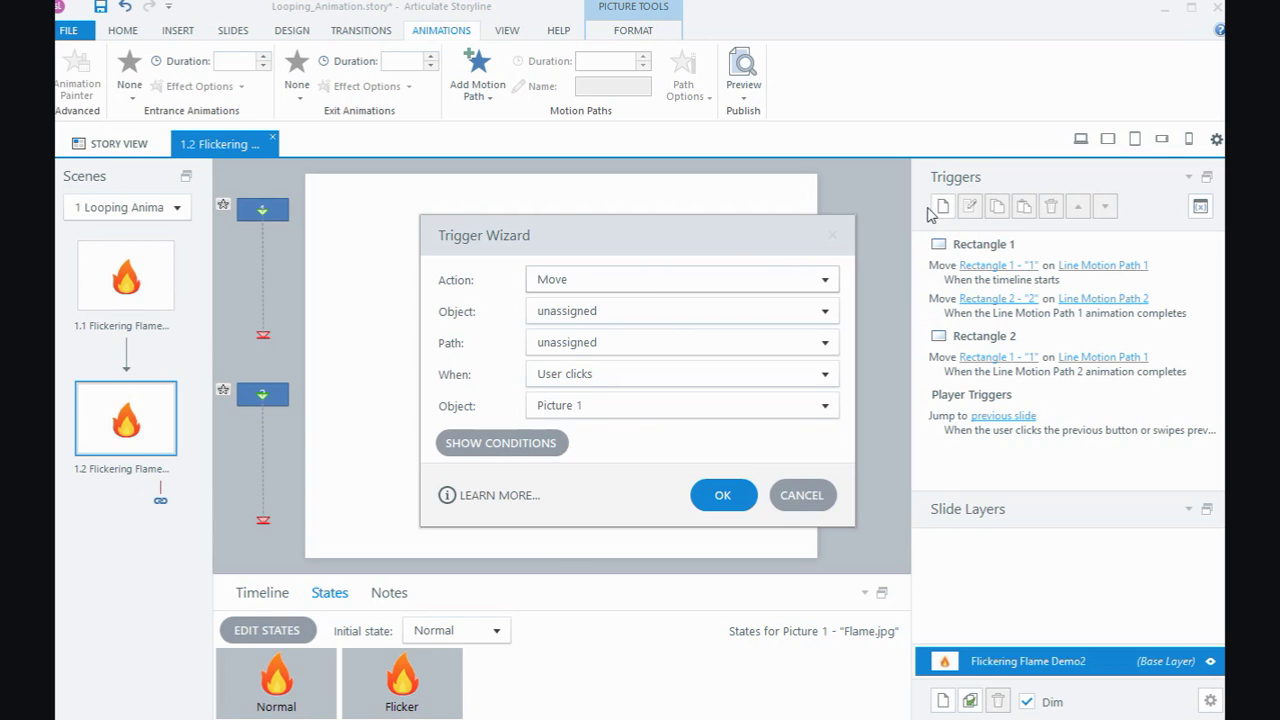
pyautogui.click(652, 285)
pyautogui.click(641, 222)
pyautogui.click(596, 312)
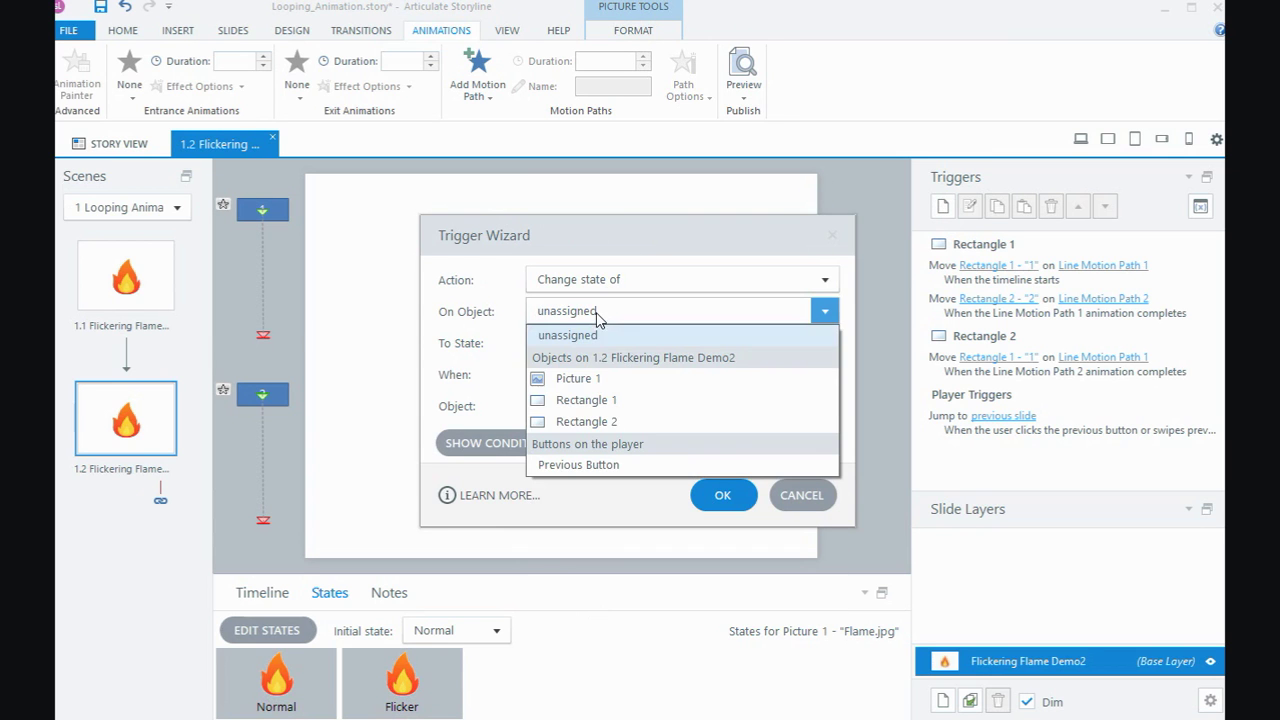
pyautogui.click(600, 378)
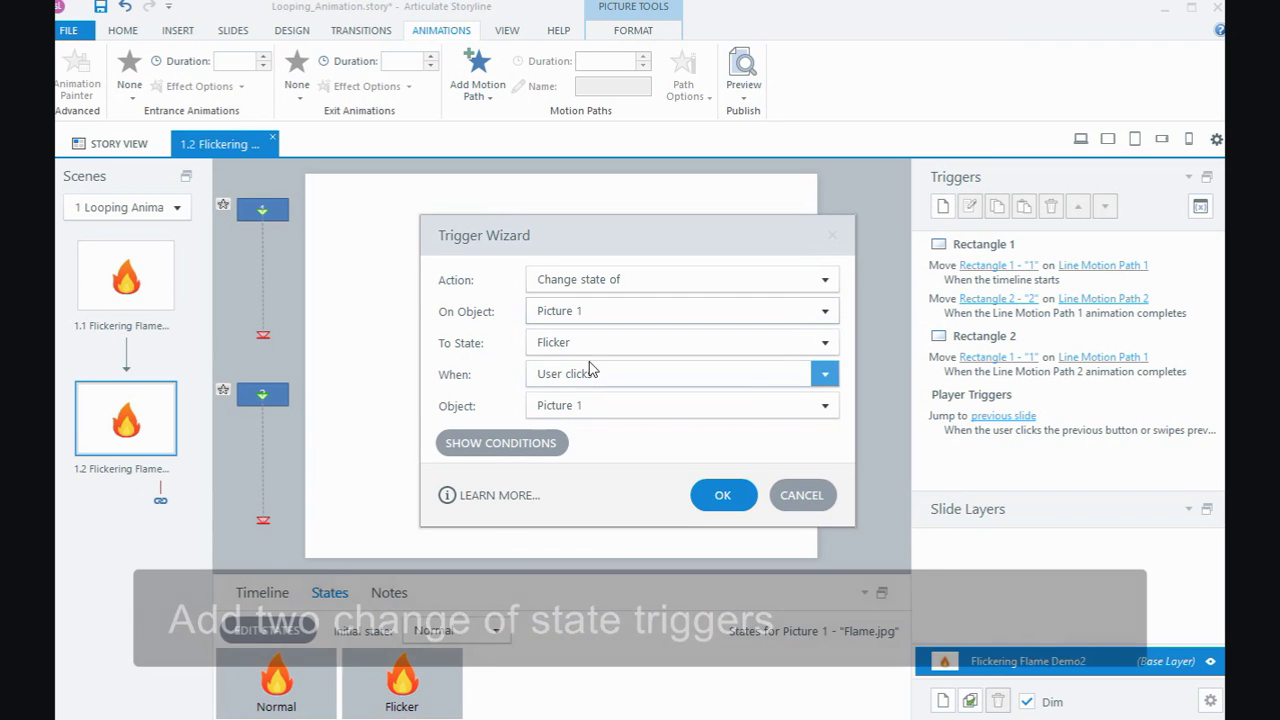
# - Make it fire when Rectangle 1's Line Motion Path 1 completes
pyautogui.click(592, 374)
pyautogui.click(603, 412)
pyautogui.click(603, 412)
pyautogui.click(612, 492)
pyautogui.click(614, 443)
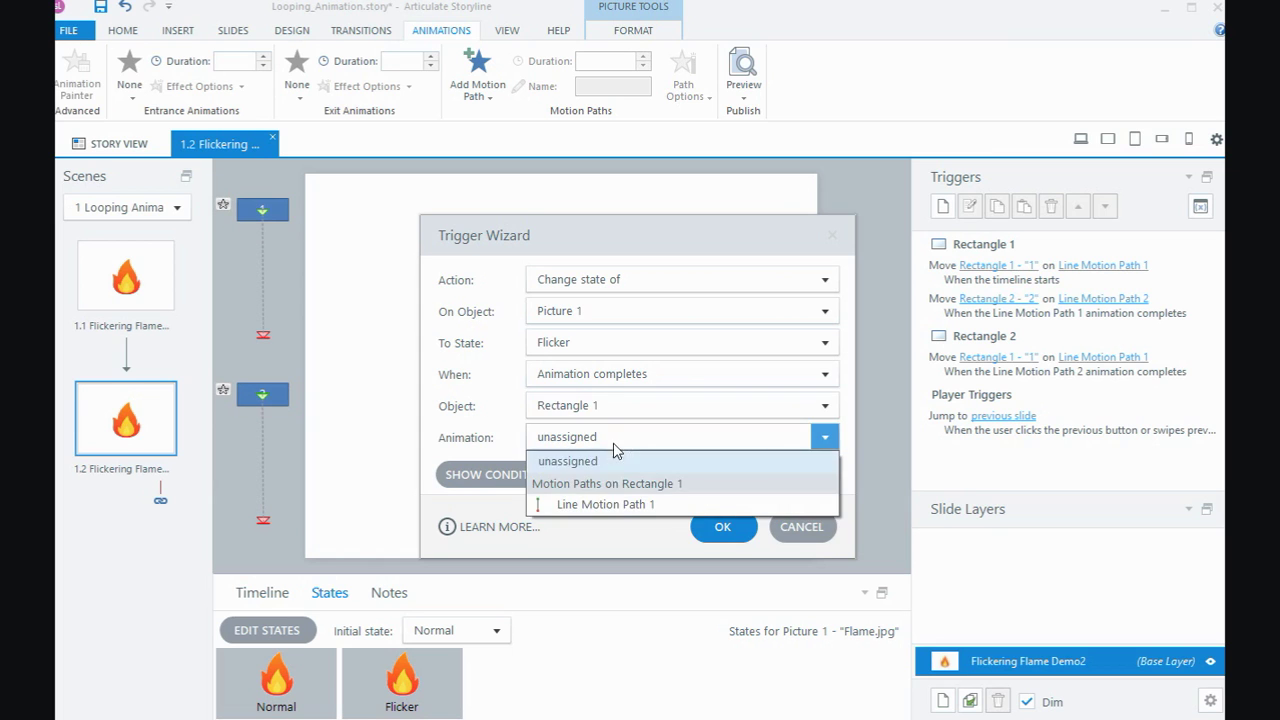
pyautogui.click(618, 503)
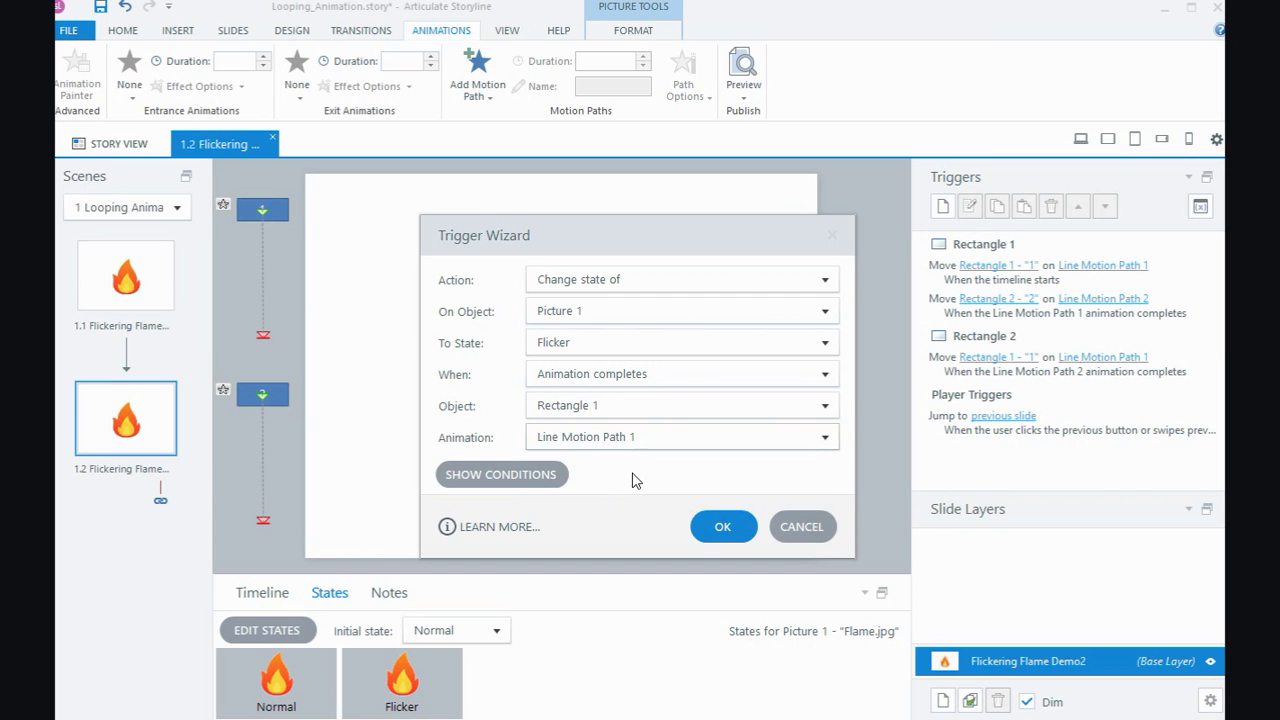
# - Save the Flicker trigger, then add a new trigger changing Picture 1 to its Normal state
pyautogui.click(722, 526)
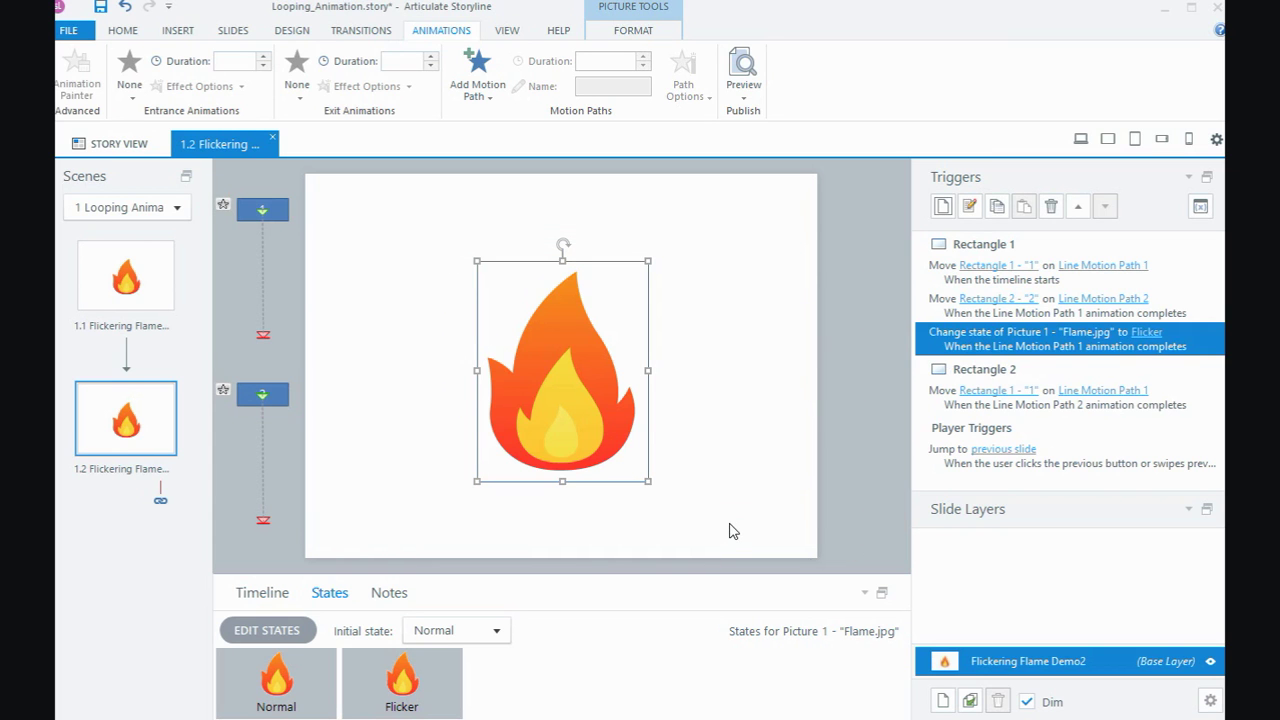
pyautogui.click(942, 206)
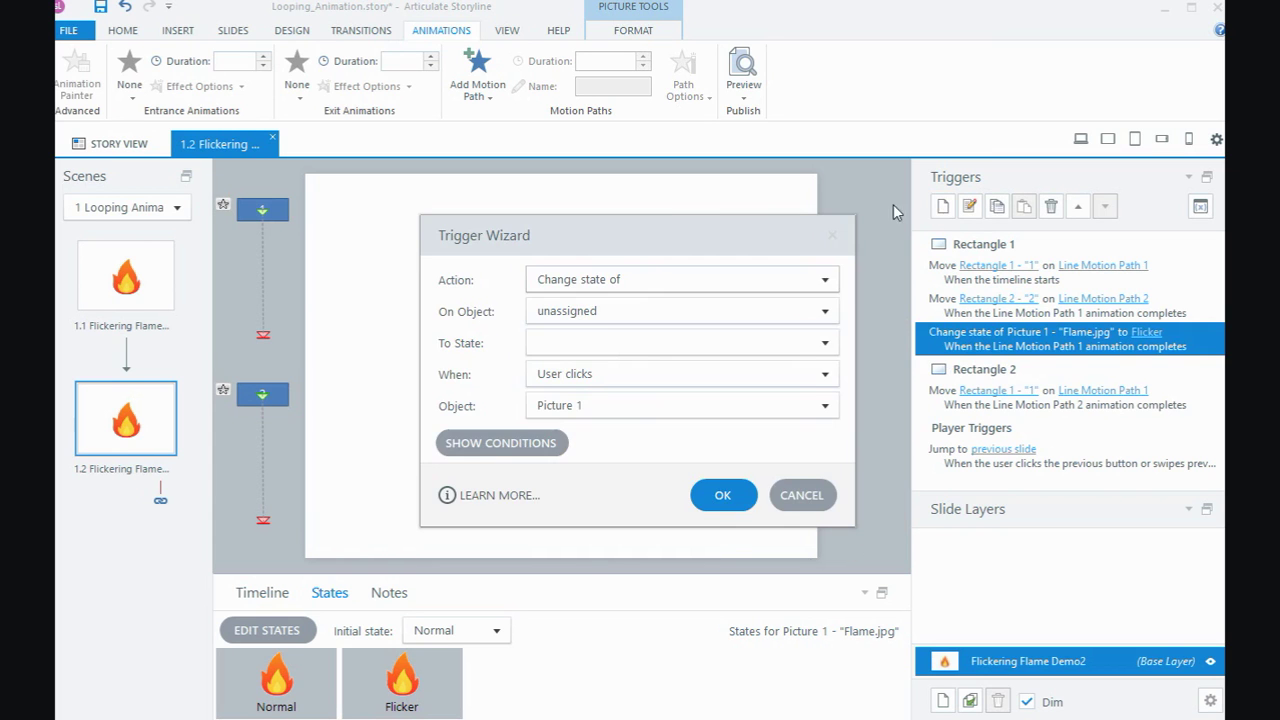
pyautogui.click(825, 311)
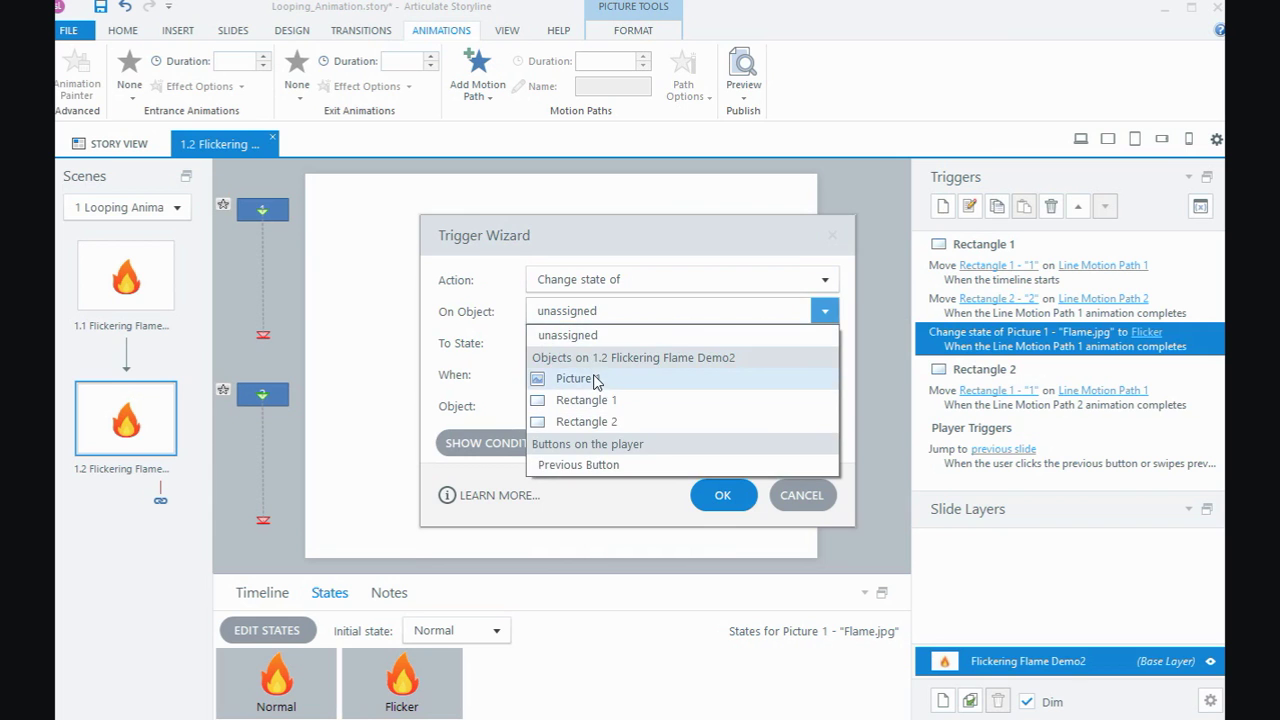
pyautogui.click(593, 379)
pyautogui.click(601, 354)
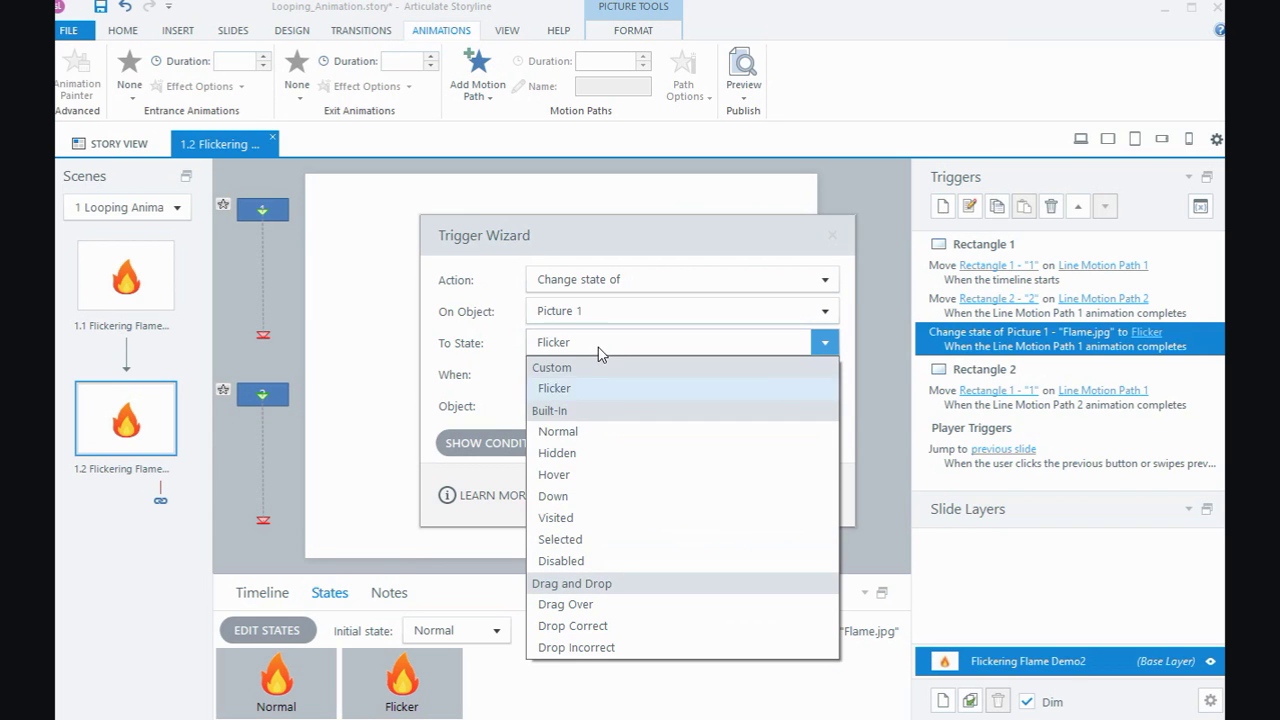
pyautogui.click(594, 433)
# - Fire the Normal trigger when Rectangle 2's Line Motion Path 2 animation completes, and save it
pyautogui.click(613, 384)
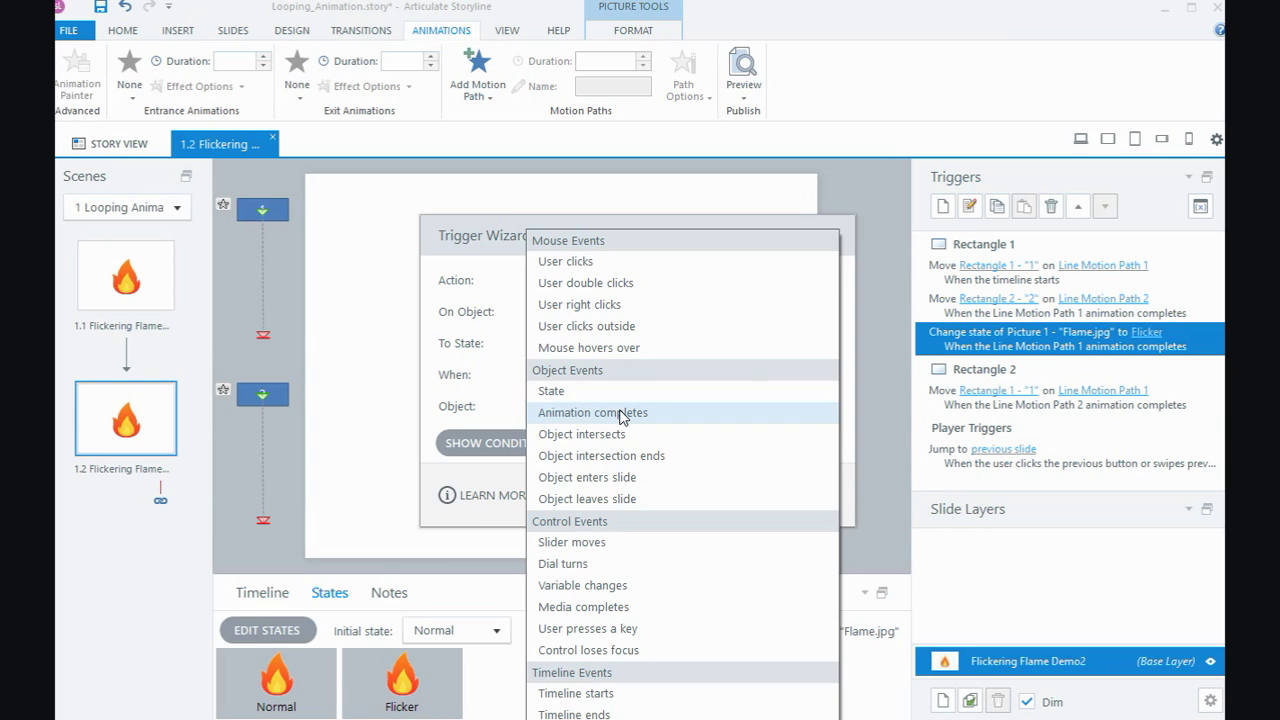
pyautogui.click(620, 414)
pyautogui.click(620, 414)
pyautogui.click(622, 516)
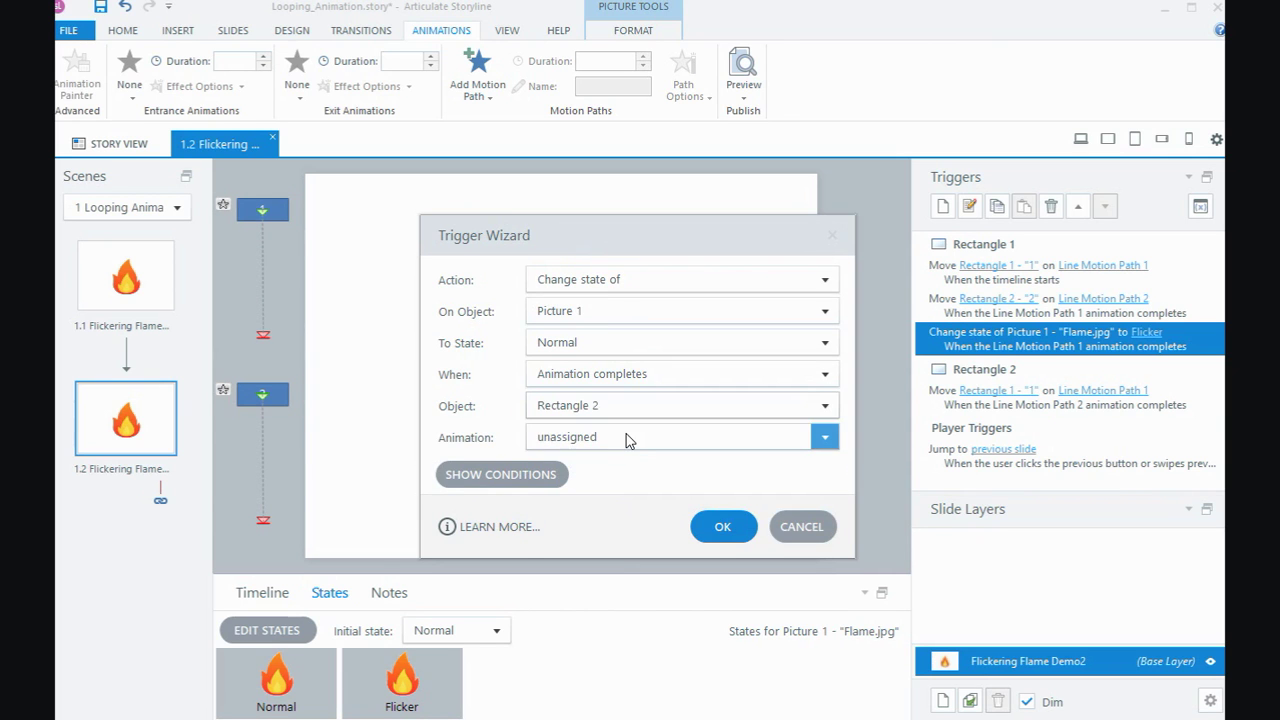
pyautogui.click(628, 440)
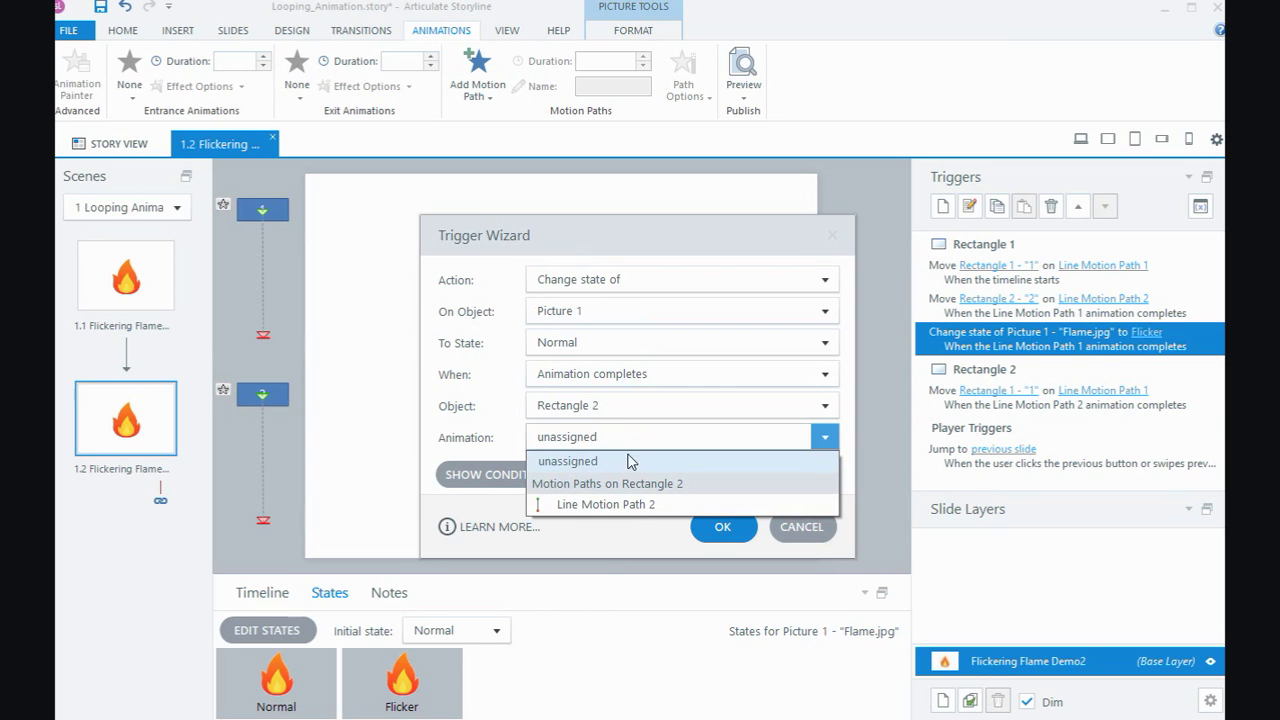
pyautogui.click(630, 504)
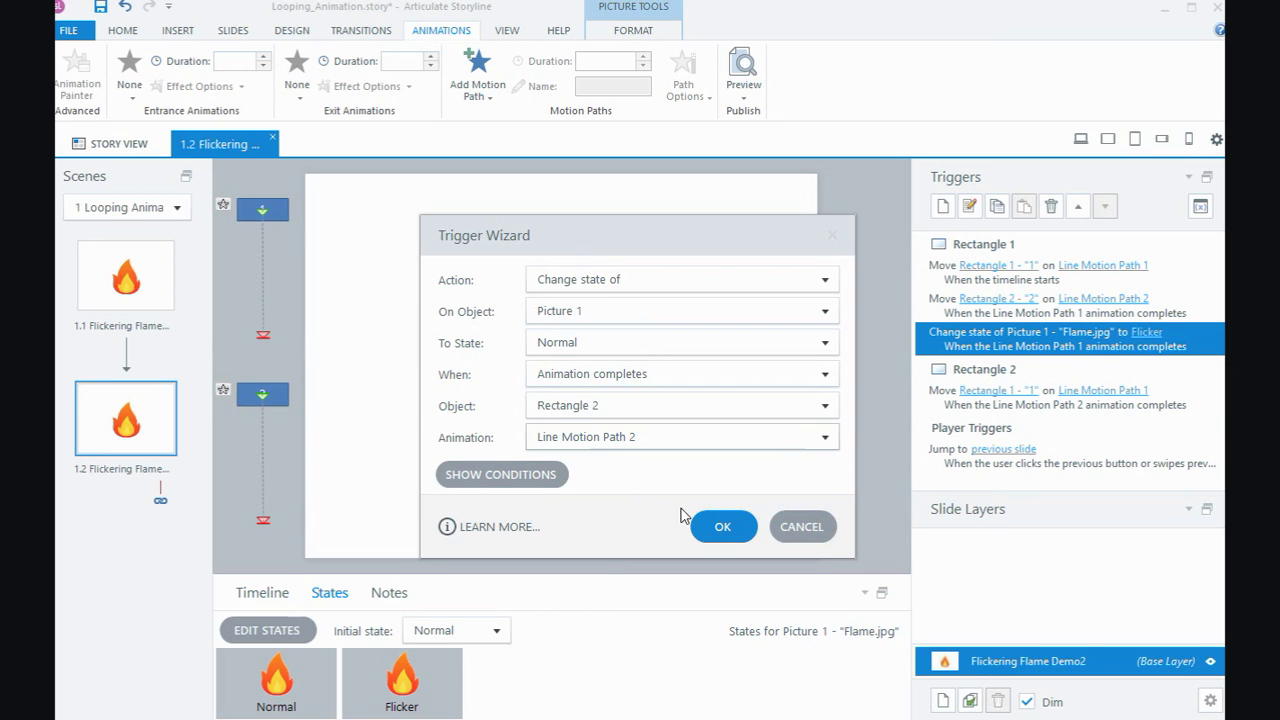
pyautogui.click(720, 528)
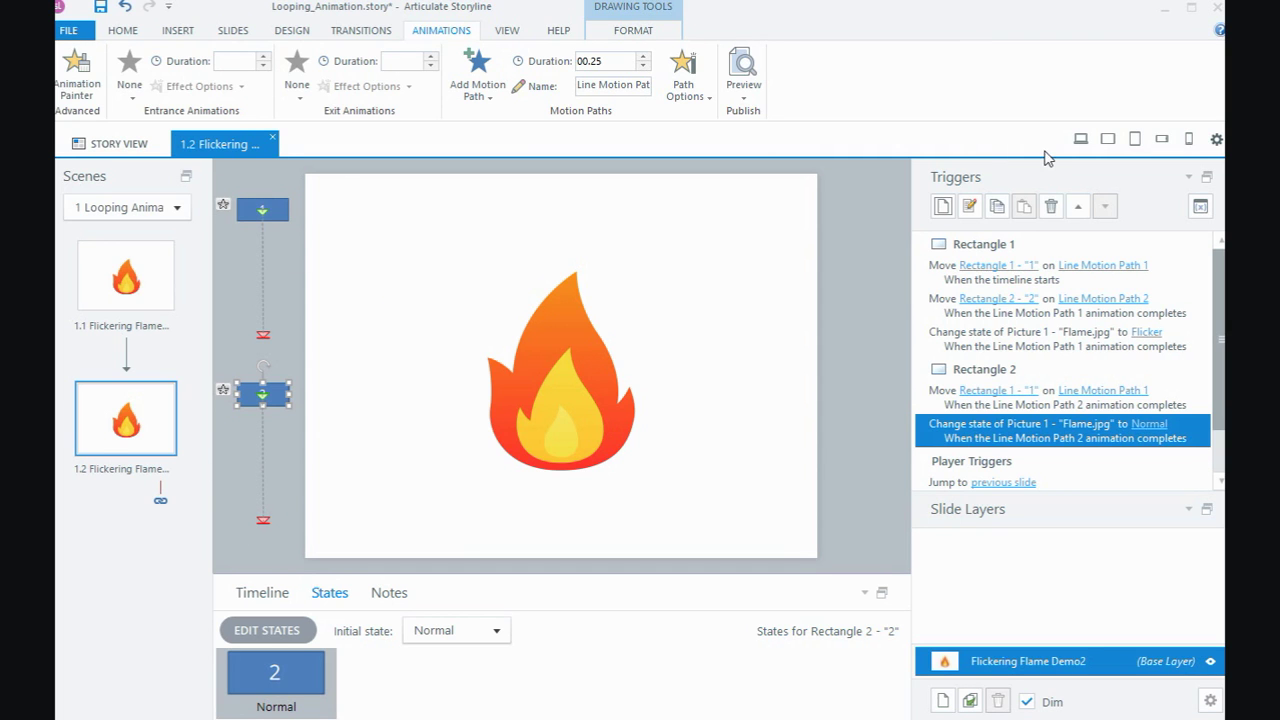
# - Preview the Looping_Animation slide to watch the flame flicker
pyautogui.click(1080, 139)
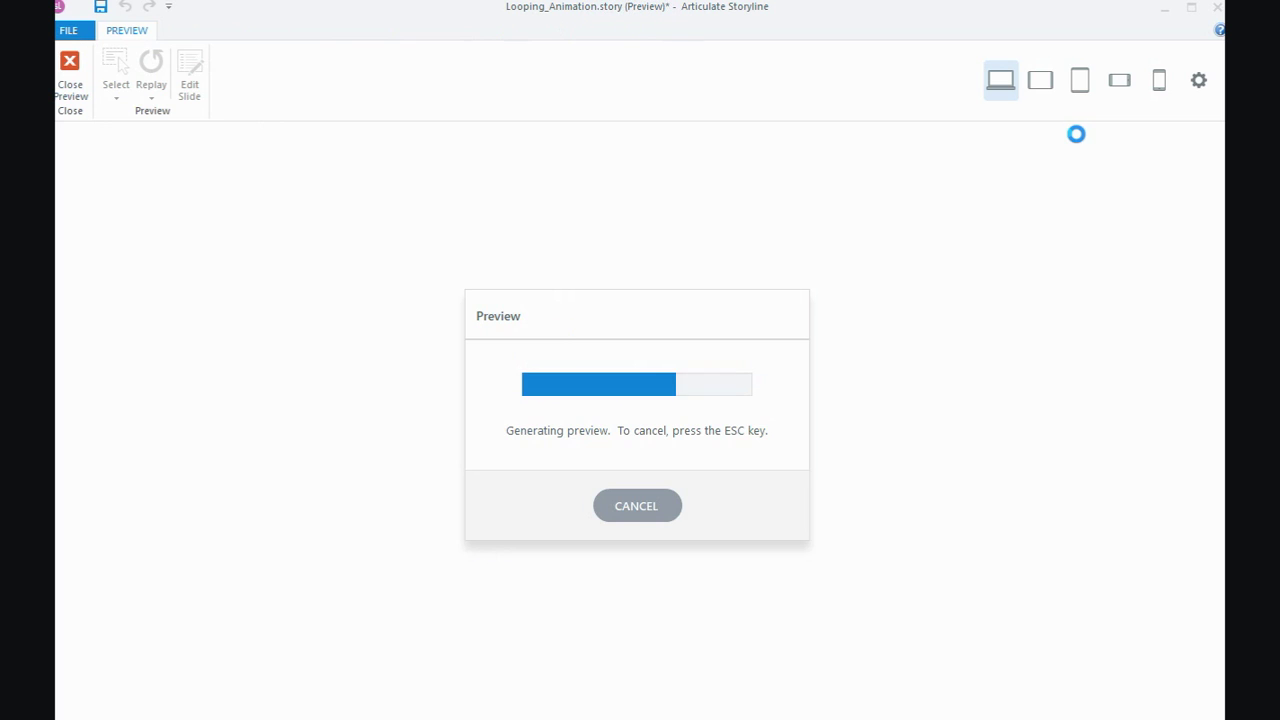